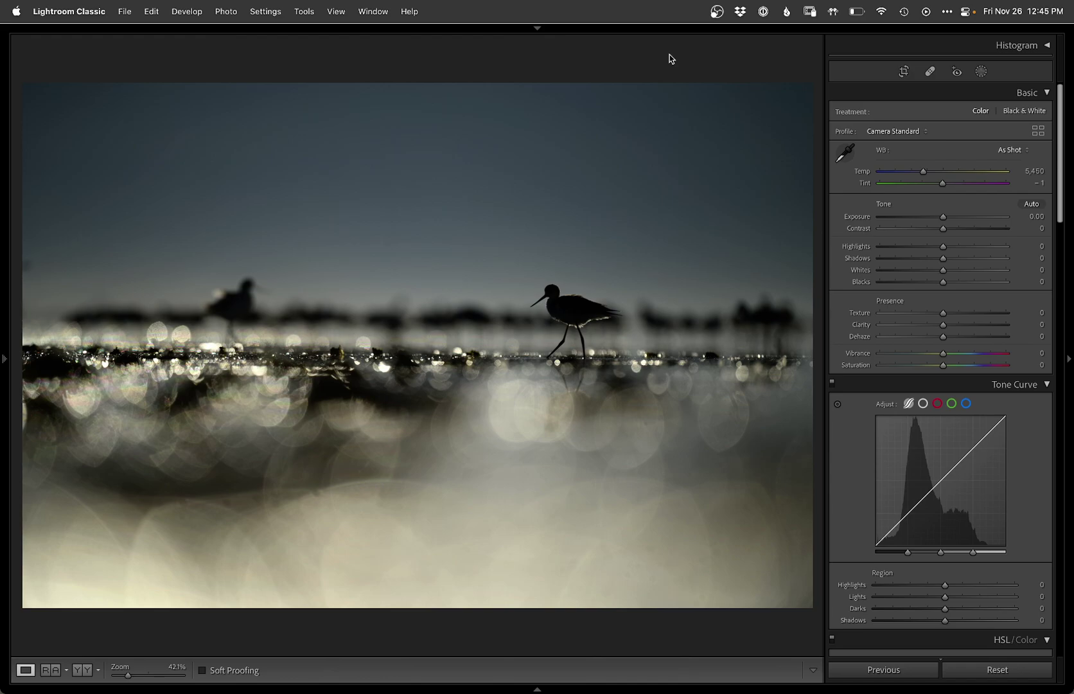
# Crop the photo slightly tighter at its original aspect ratio and straighten the shoreline to an angle of -0.20
pyautogui.press('r')
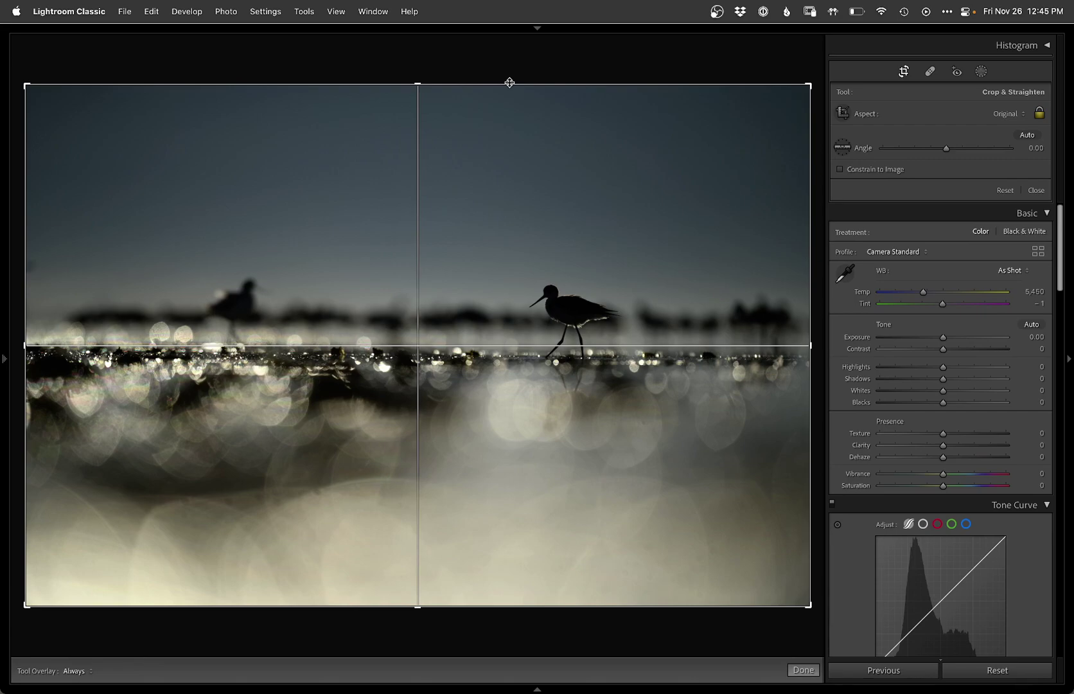
pyautogui.moveTo(510, 83); pyautogui.dragTo(504, 103)
pyautogui.moveTo(791, 372); pyautogui.dragTo(790, 371)
pyautogui.moveTo(729, 338); pyautogui.dragTo(43, 336)
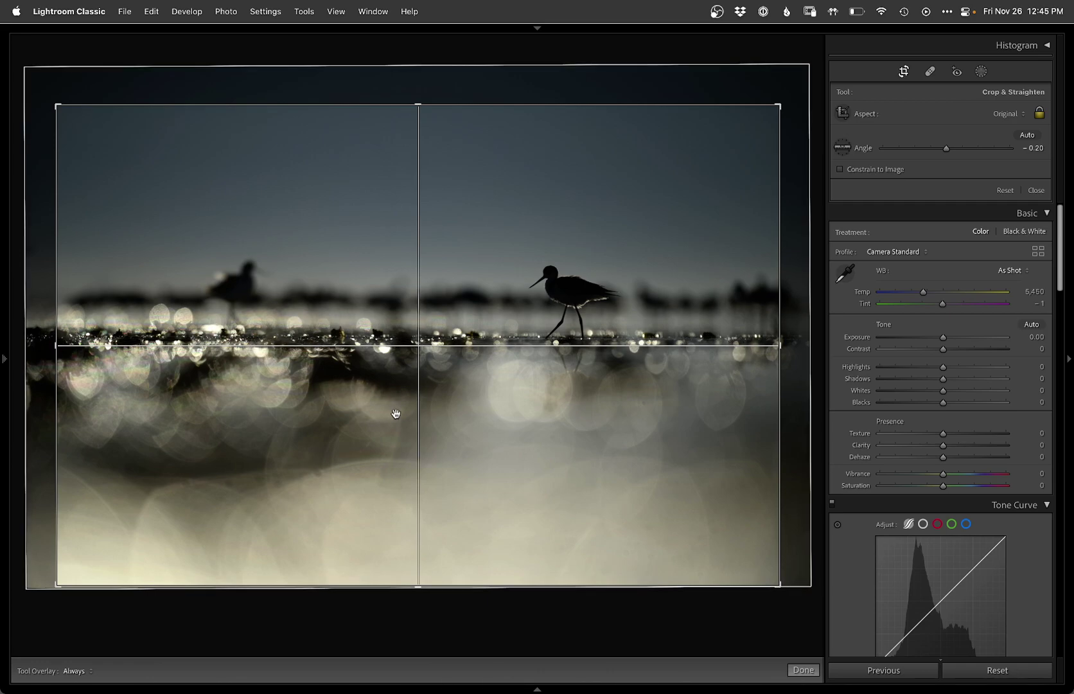
# Turn off the crop grid overlay, shift the photo slightly right inside the crop frame and apply the crop
pyautogui.press('h')
pyautogui.moveTo(470, 441); pyautogui.dragTo(486, 441)
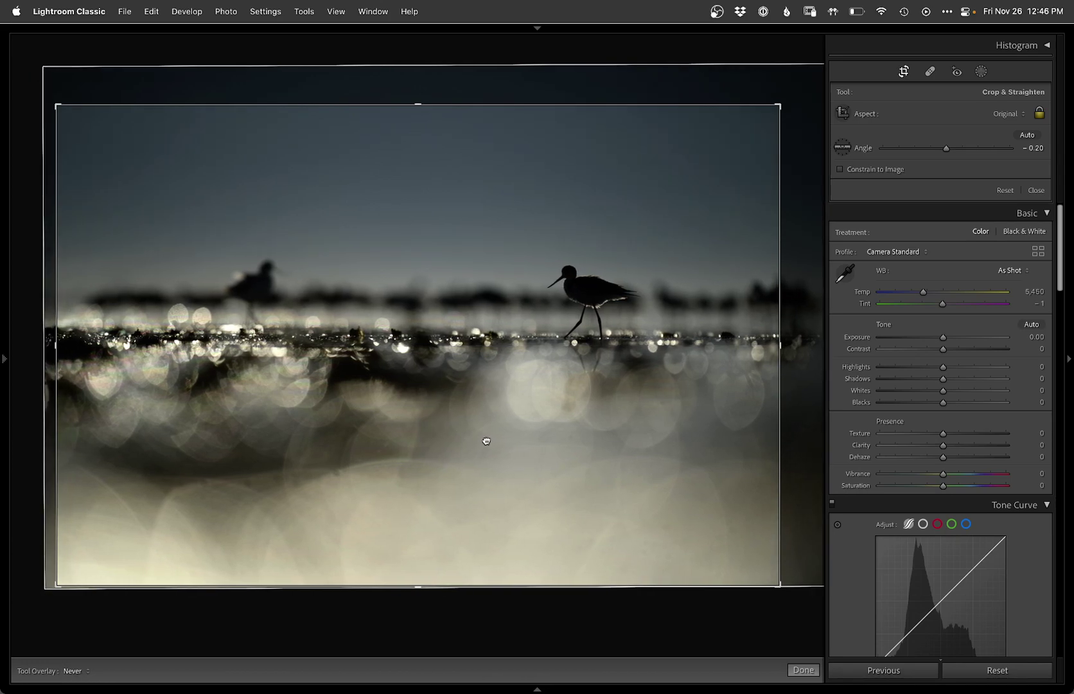
pyautogui.press('Return')
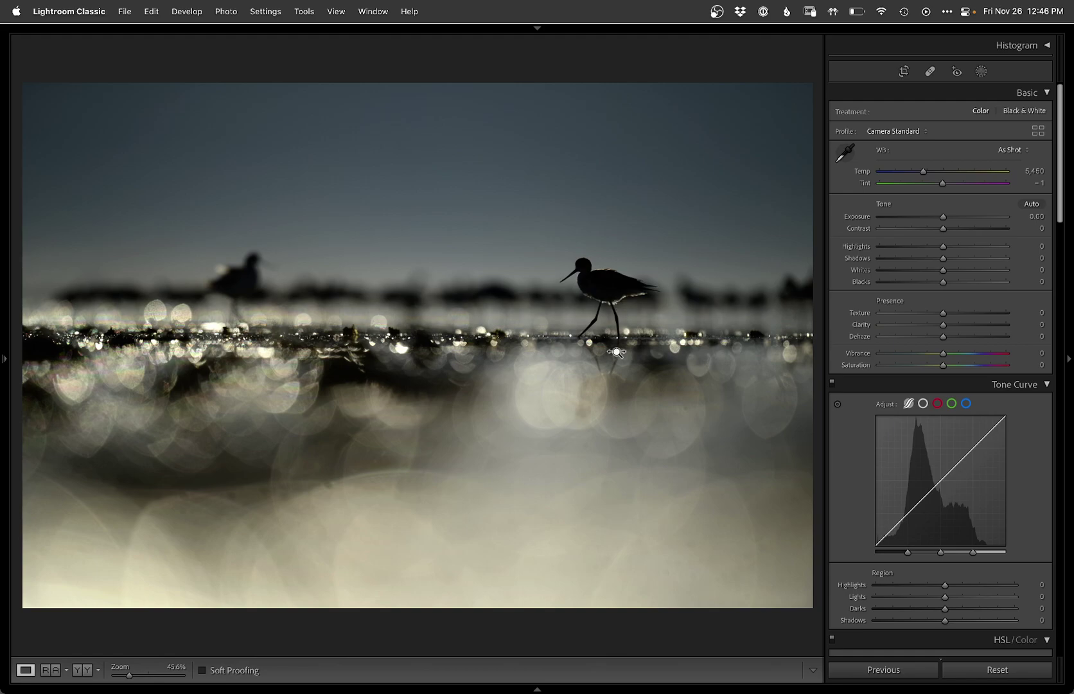
# Adjust the basic tone: Exposure +0.10, Shadows +70 and Blacks -10
pyautogui.press('=')
pyautogui.press('.')
pyautogui.press('.')
pyautogui.press('.')
pyautogui.press('=')
pyautogui.press('=')
pyautogui.press('=')
pyautogui.press('=')
pyautogui.press('=')
pyautogui.press('=')
pyautogui.press('=')
pyautogui.press('=')
pyautogui.press('=')
pyautogui.press('=')
pyautogui.press('=')
pyautogui.press('=')
pyautogui.press('.')
pyautogui.press('.')
pyautogui.press('-')
pyautogui.press('-')
pyautogui.press(',')
pyautogui.press(',')
pyautogui.press('=')
pyautogui.press('=')
# Cool the white balance to a Temp of 4,950 and shift the Tint to +5
pyautogui.press(',')
pyautogui.press(',')
pyautogui.press(',')
pyautogui.press(',')
pyautogui.press(',')
pyautogui.press('-')
pyautogui.press('-')
pyautogui.press('-')
pyautogui.press('-')
pyautogui.press('-')
pyautogui.press('-')
pyautogui.press('-')
pyautogui.press('-')
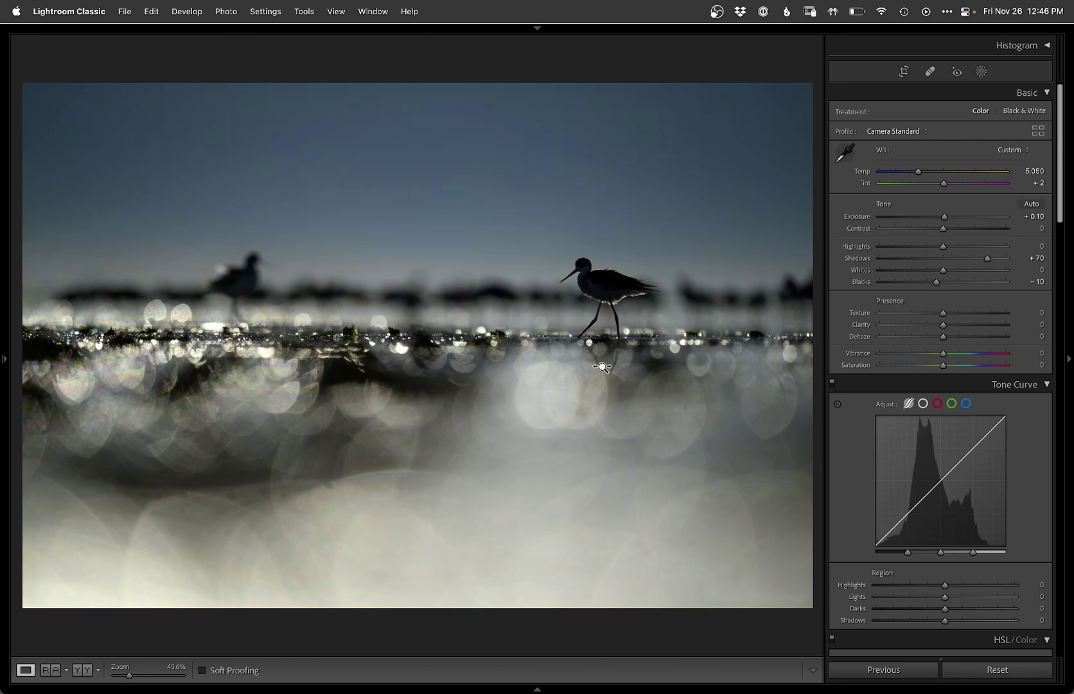
pyautogui.press('-')
pyautogui.press('-')
pyautogui.press('.')
pyautogui.press('=')
pyautogui.press('=')
pyautogui.press('=')
# Add a linear gradient mask covering the foreground up to the horizon and warm it with a Temp of 13
pyautogui.hotkey('shift', 'w')
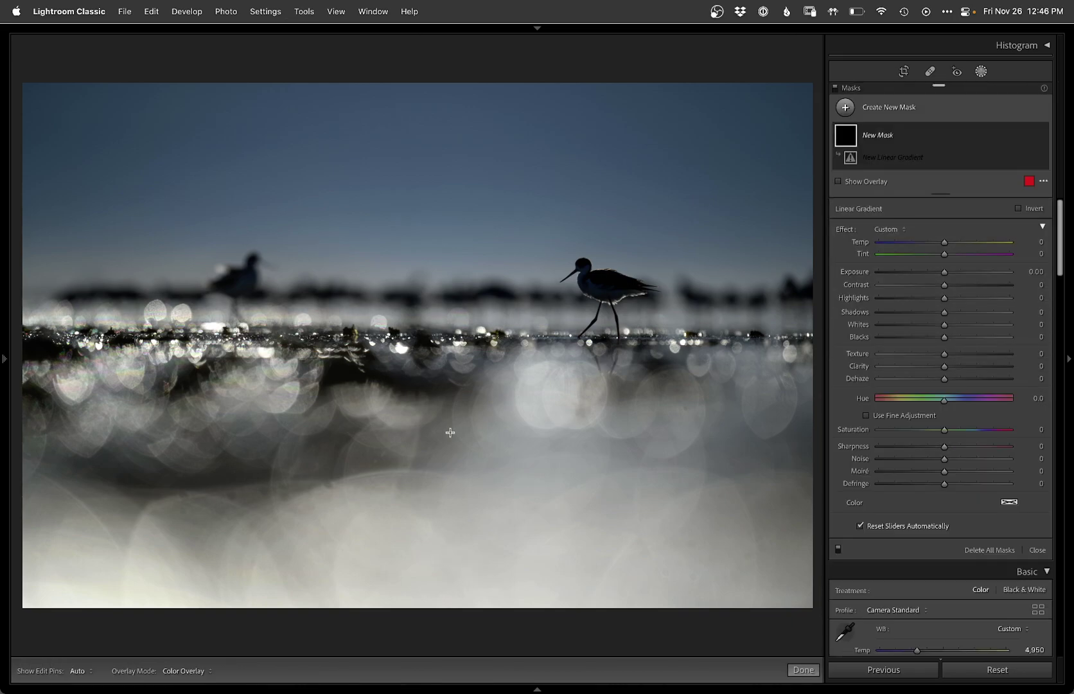
pyautogui.moveTo(435, 394); pyautogui.dragTo(436, 294)
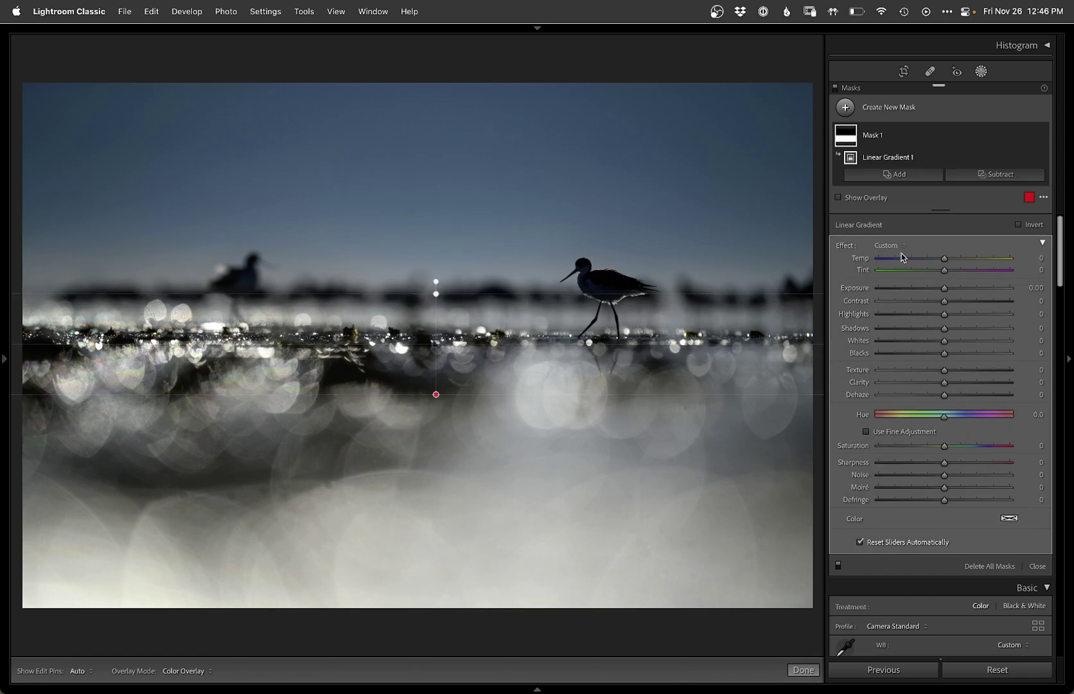
pyautogui.moveTo(944, 257); pyautogui.dragTo(953, 260)
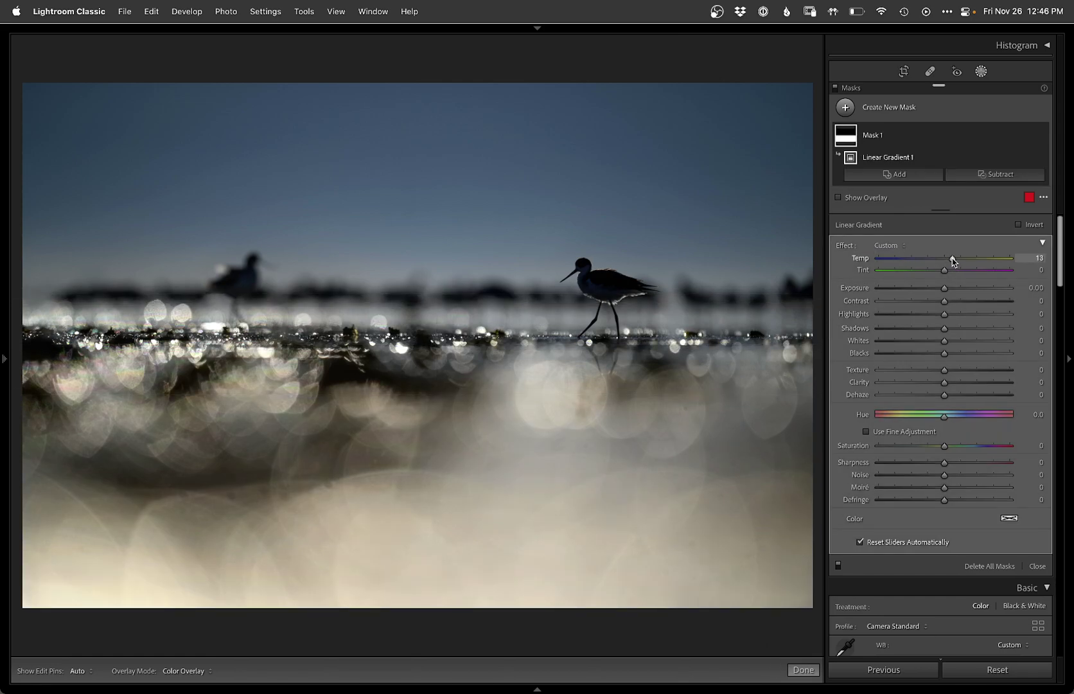
pyautogui.hotkey('shift', 'w')
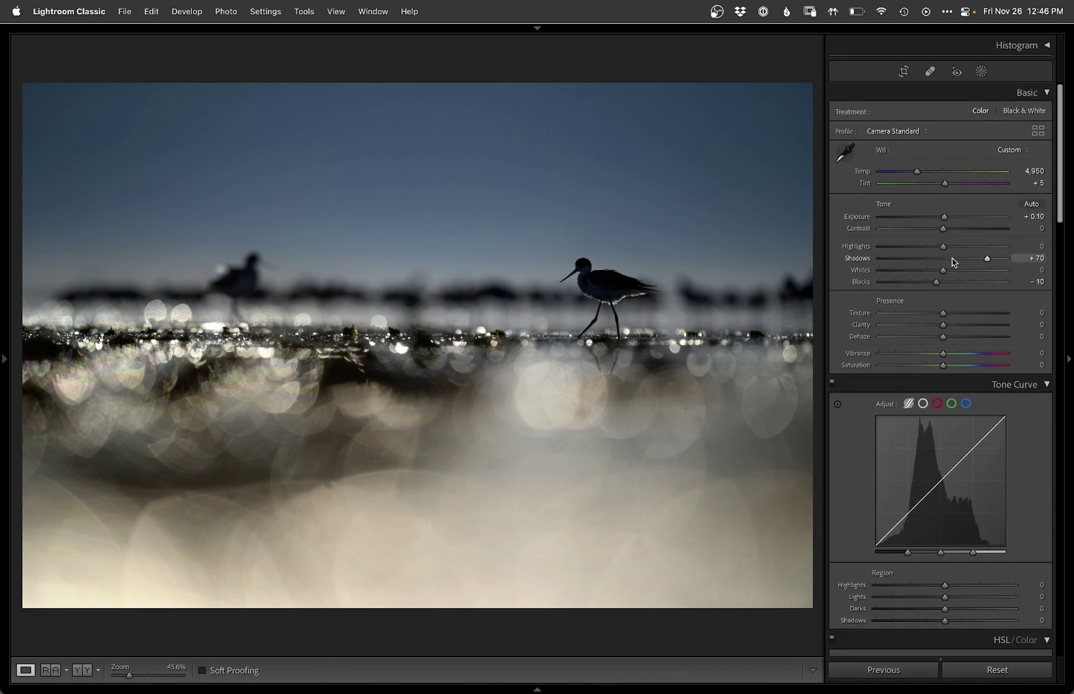
# Create a second linear gradient mask over the foreground and subtract a luminance range from it
pyautogui.hotkey('shift', 'm')
pyautogui.moveTo(424, 383); pyautogui.dragTo(426, 320)
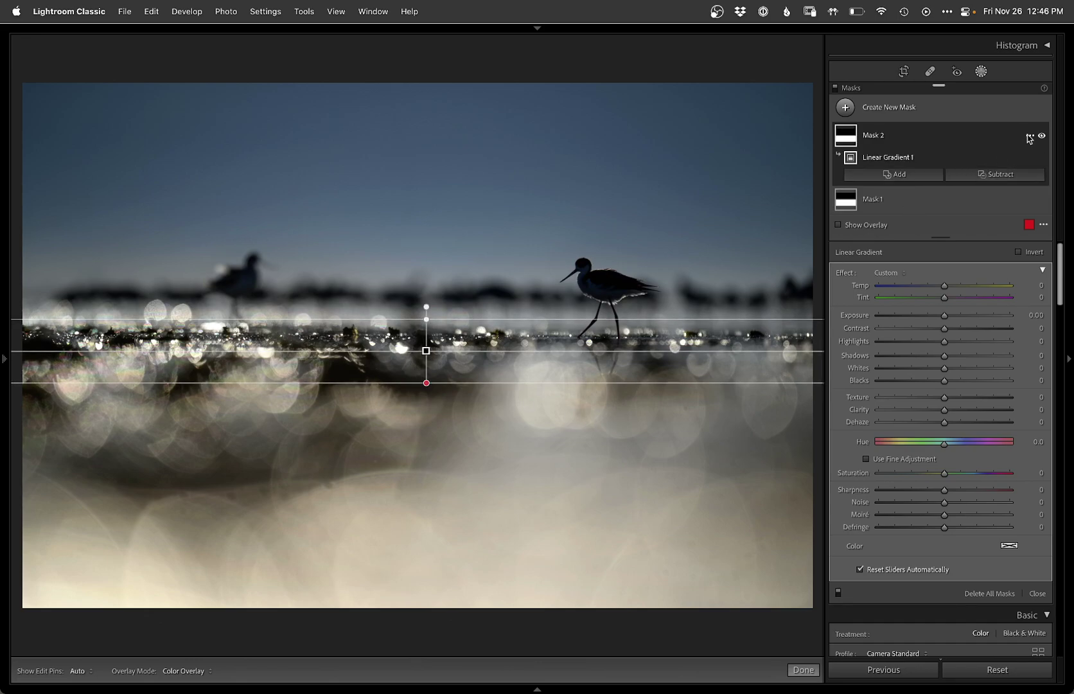
pyautogui.click(998, 174)
pyautogui.click(981, 320)
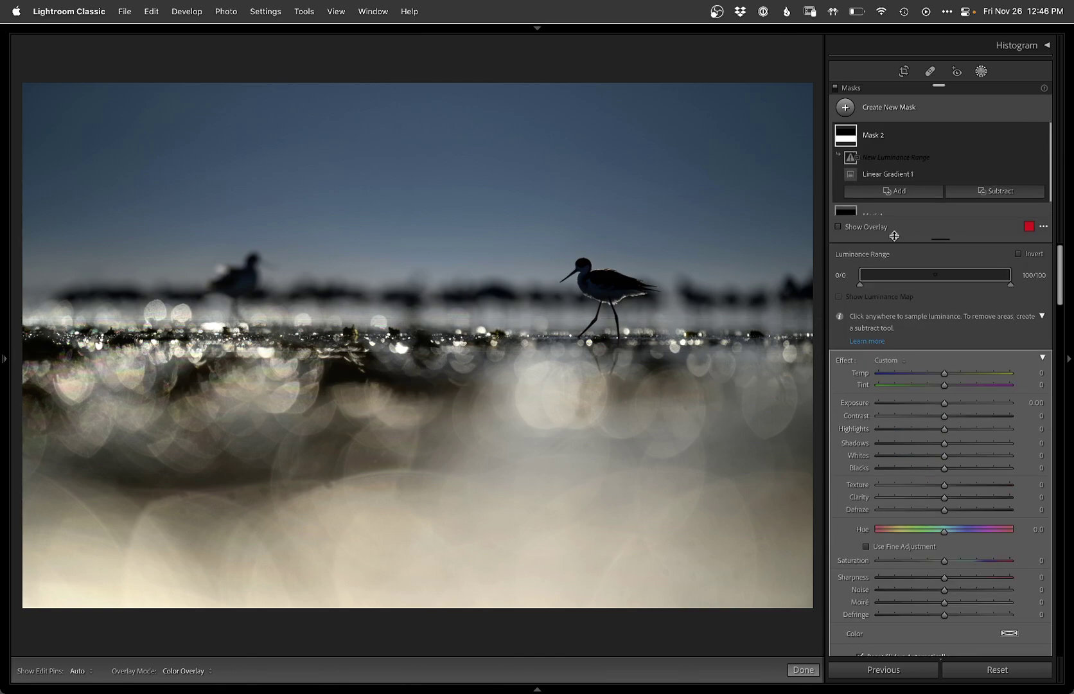
# Restrict the subtracted luminance range to the dark tones, from 0/0 to 20/93, checking it with the mask overlay
pyautogui.press('o')
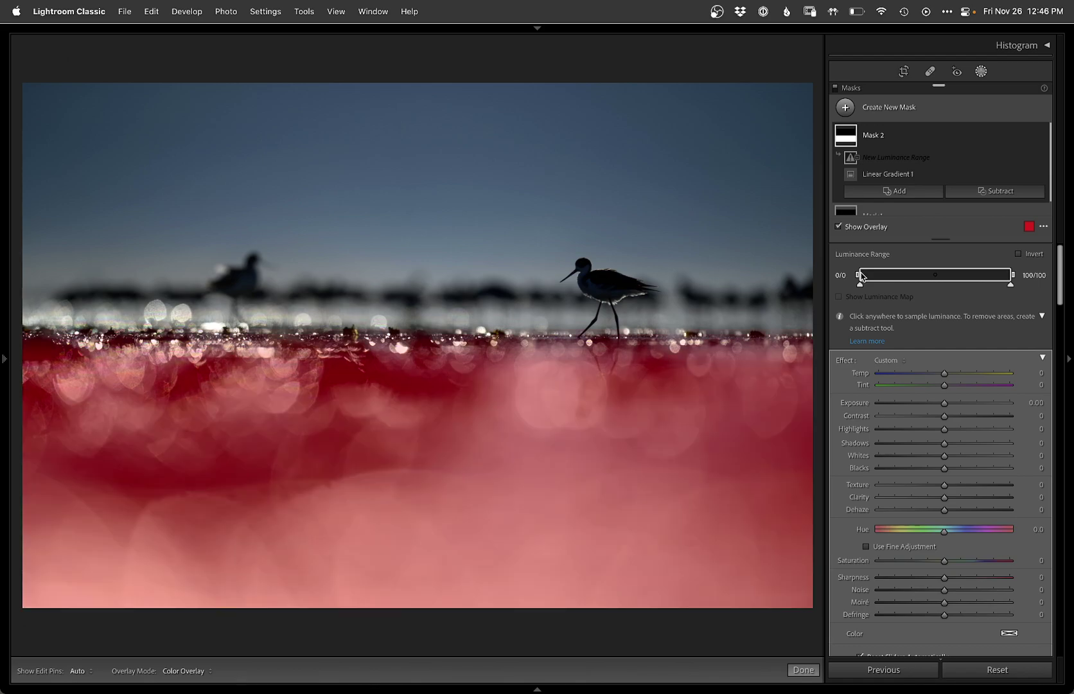
pyautogui.moveTo(862, 276)
pyautogui.mouseDown()
pyautogui.moveTo(907, 276)
pyautogui.moveTo(849, 276)
pyautogui.mouseUp()
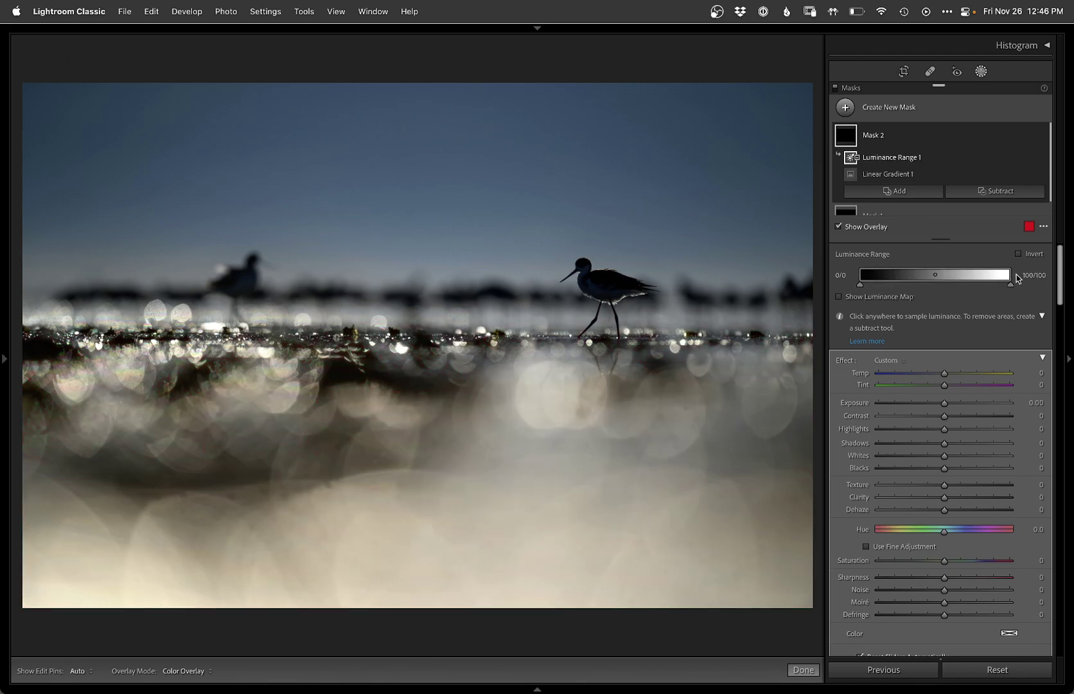
pyautogui.moveTo(1016, 277)
pyautogui.mouseDown()
pyautogui.moveTo(905, 276)
pyautogui.moveTo(1000, 285)
pyautogui.mouseUp()
pyautogui.moveTo(910, 276); pyautogui.dragTo(895, 276)
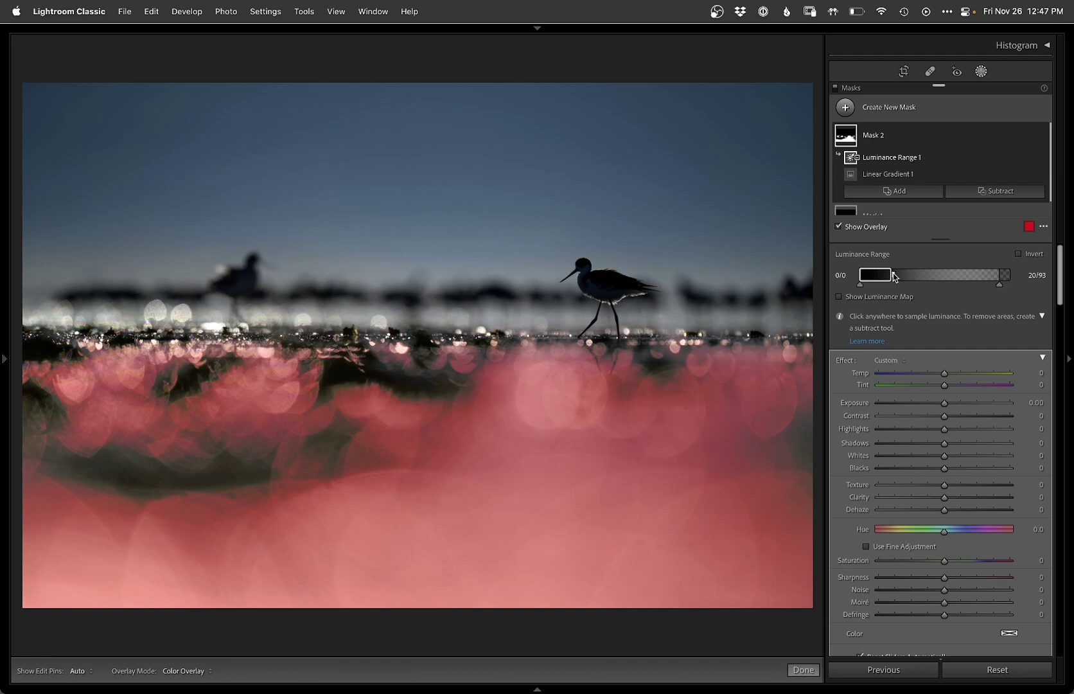
pyautogui.press('o')
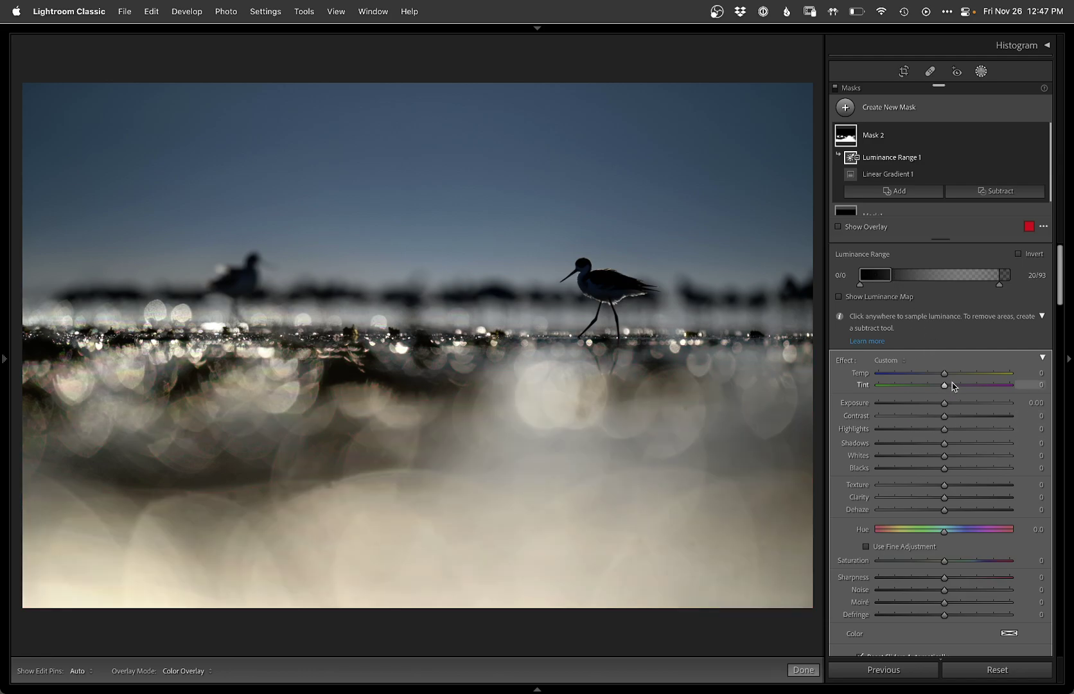
# Try a Temp of 17 on the second mask and undo the change
pyautogui.moveTo(954, 377); pyautogui.dragTo(956, 378)
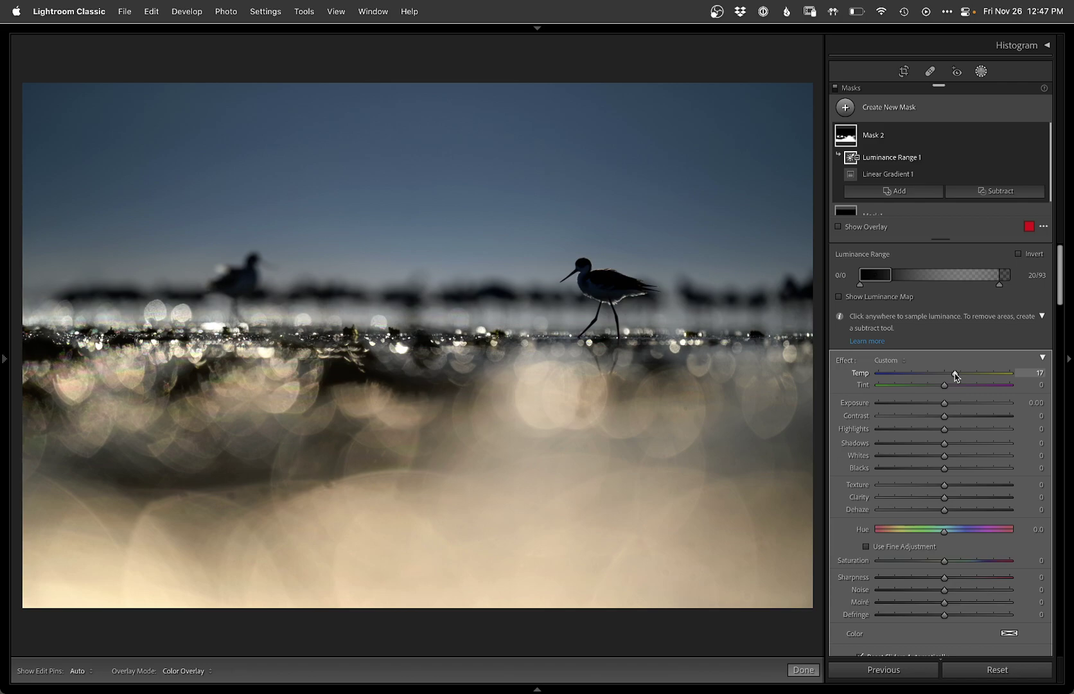
pyautogui.moveTo(956, 378); pyautogui.dragTo(954, 377)
pyautogui.press('super+z')
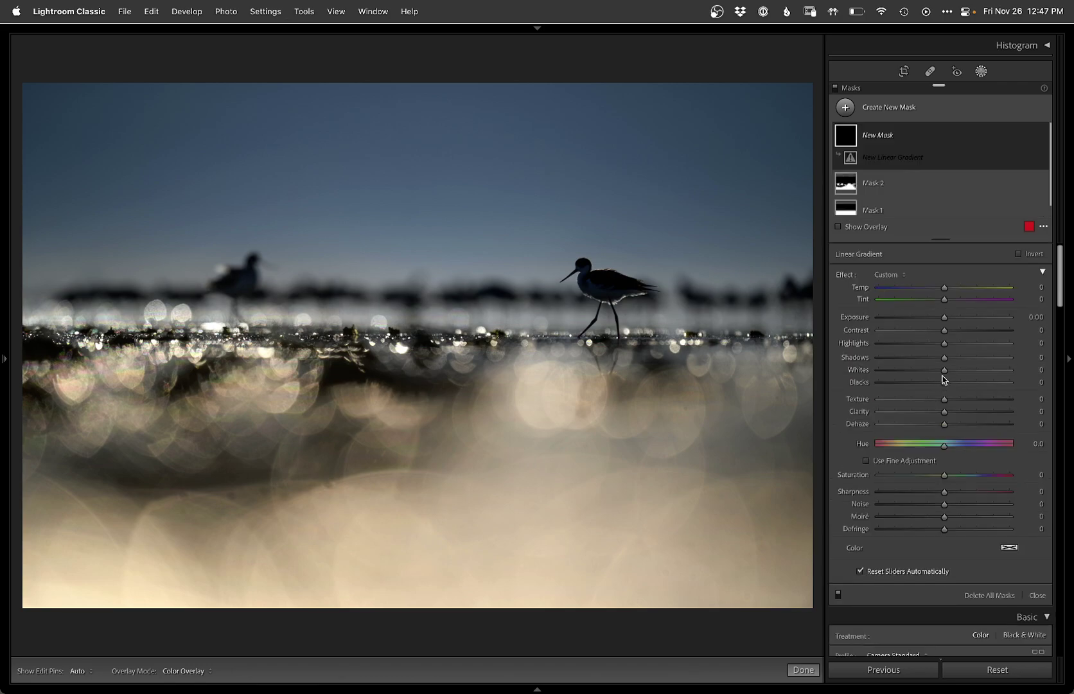
# Move the second mask's linear gradient up to the horizon with a shorter transition, and compare the photo with the mask hidden and shown
pyautogui.click(879, 136)
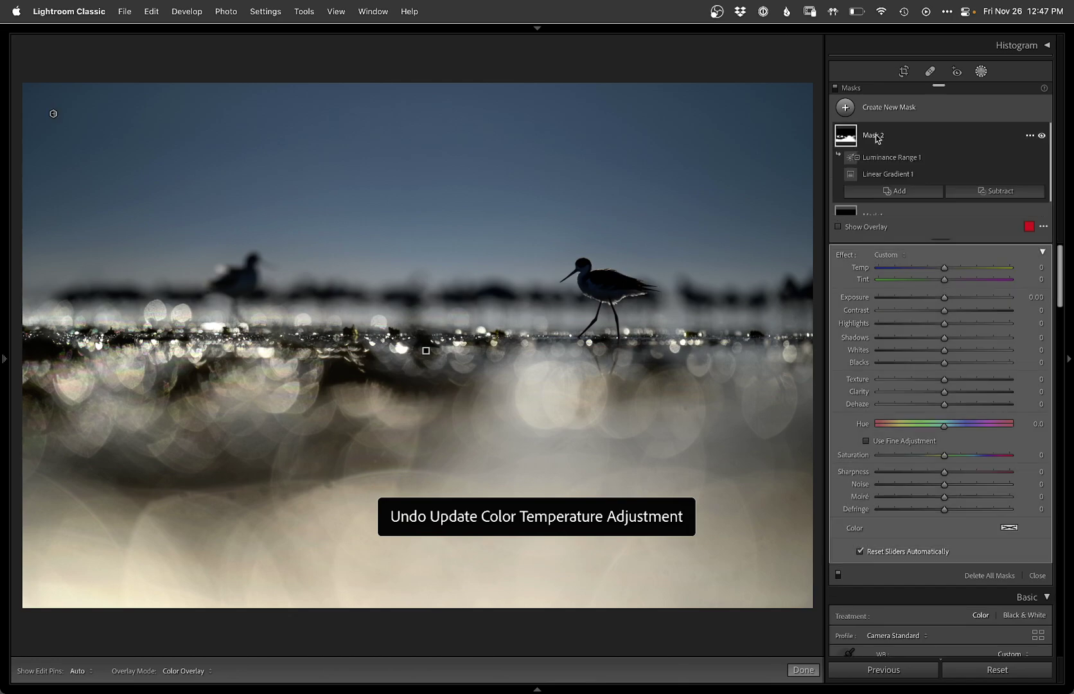
pyautogui.click(886, 175)
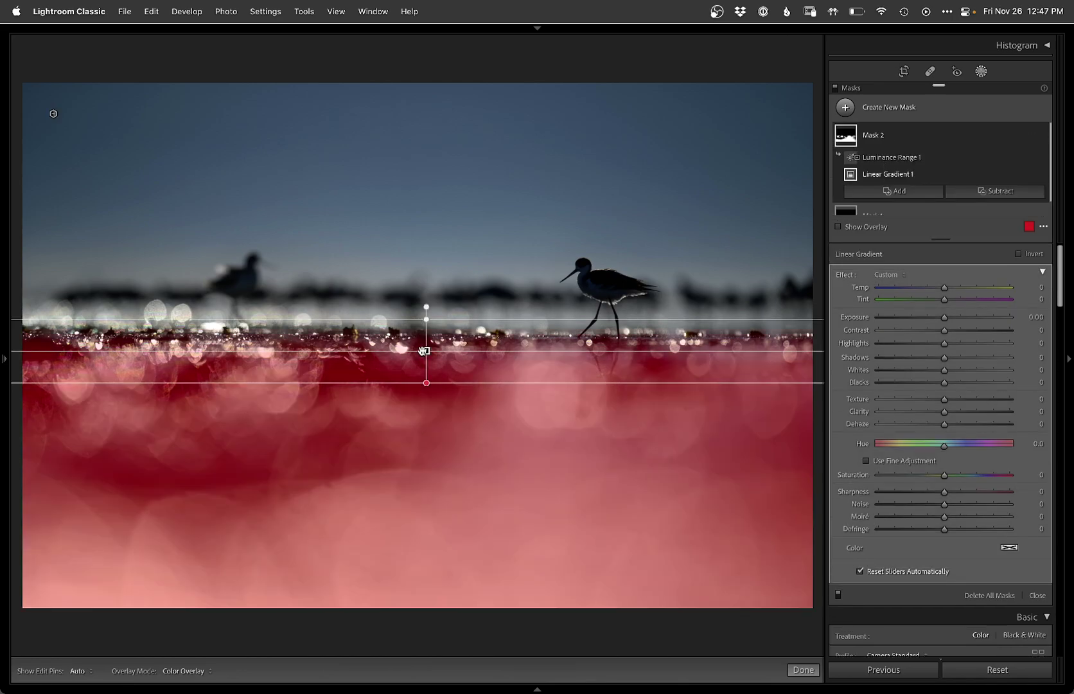
pyautogui.moveTo(425, 383); pyautogui.dragTo(426, 310)
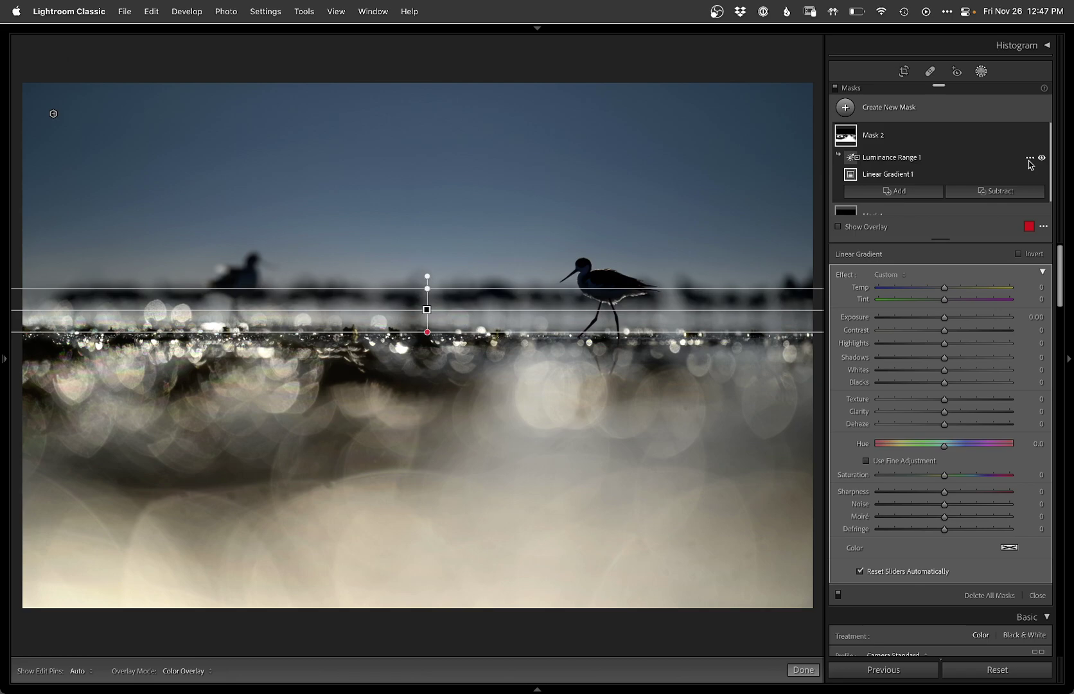
pyautogui.click(1042, 137)
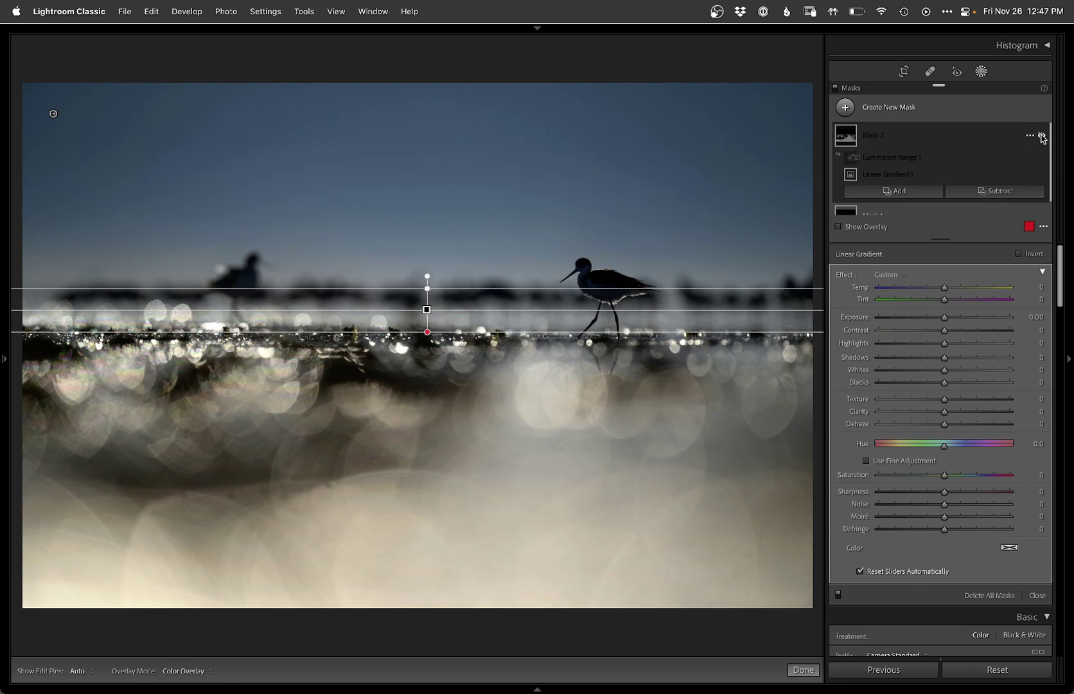
pyautogui.click(1041, 136)
pyautogui.click(1041, 136)
pyautogui.click(1041, 137)
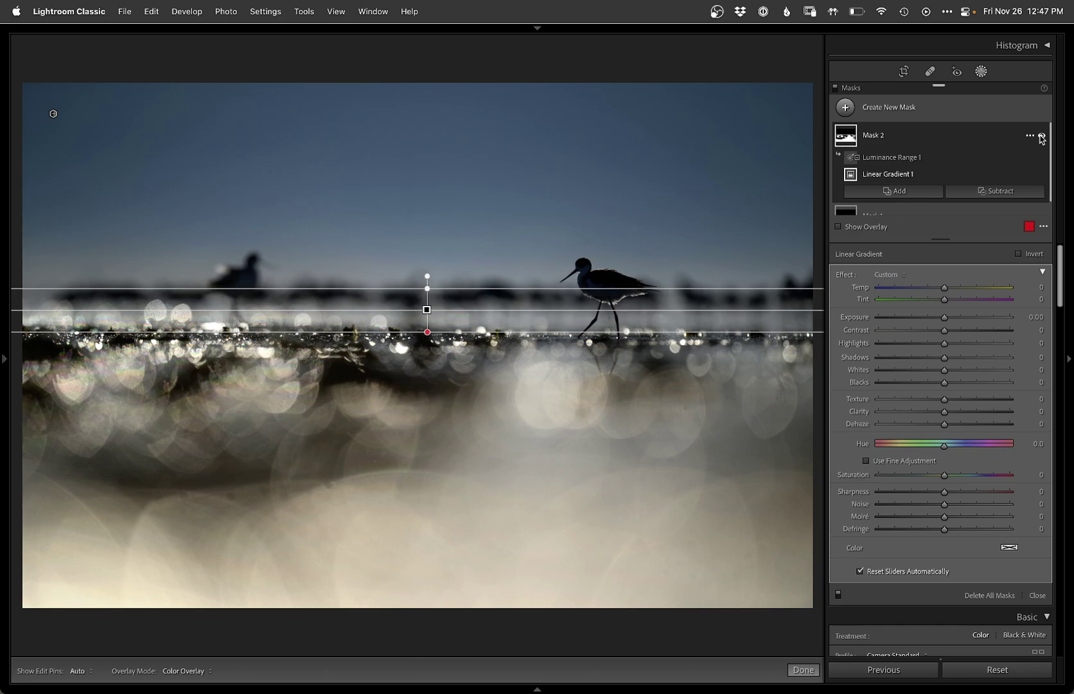
# Warm the whole second mask with a Temp of 20 and finish masking
pyautogui.click(904, 158)
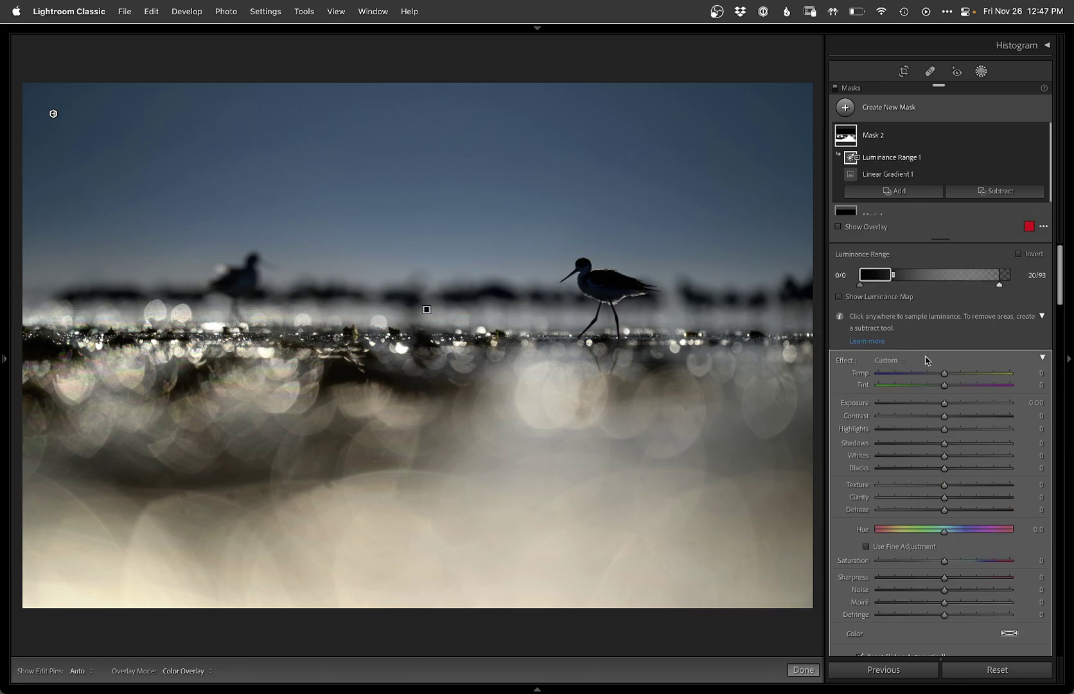
pyautogui.click(901, 174)
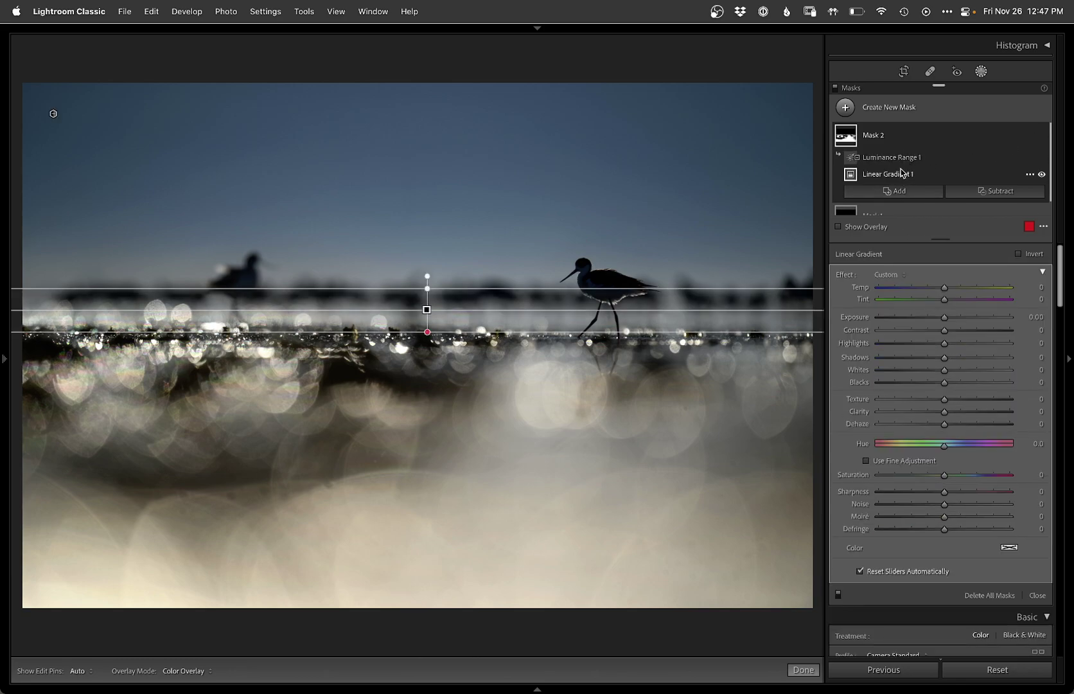
pyautogui.click(879, 137)
pyautogui.moveTo(944, 229); pyautogui.dragTo(958, 232)
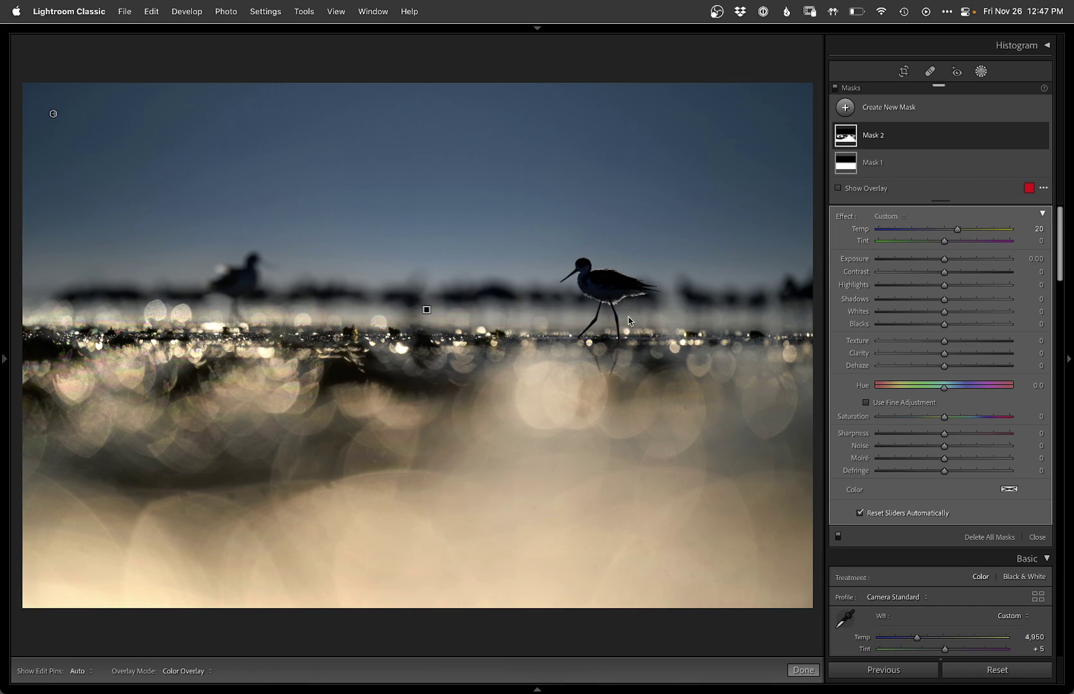
pyautogui.click(806, 671)
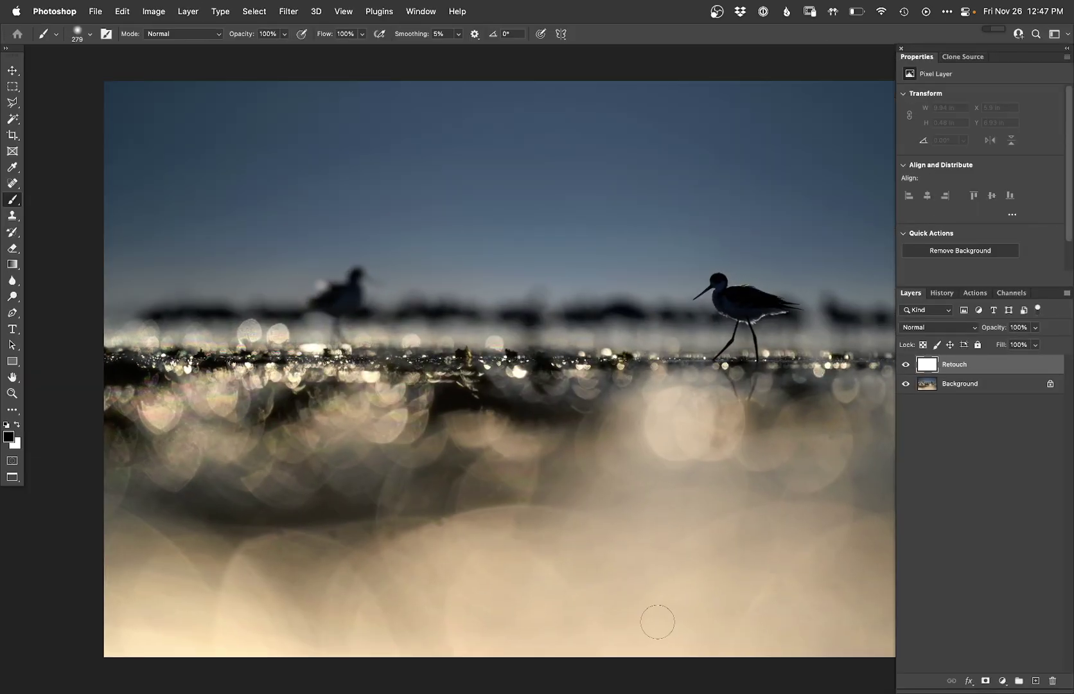
# In Photoshop, clone out the blemishes along the upper edge of the bright foreground blur, left of centre, on the Retouch layer
pyautogui.press('s')
pyautogui.moveTo(284, 543); pyautogui.dragTo(283, 533)
pyautogui.keyDown('alt'); pyautogui.click(271, 537); pyautogui.keyUp('alt')
pyautogui.moveTo(348, 534)
pyautogui.mouseDown()
pyautogui.moveTo(333, 533)
pyautogui.moveTo(437, 528)
pyautogui.mouseUp()
pyautogui.keyDown('alt'); pyautogui.click(353, 532); pyautogui.keyUp('alt')
pyautogui.keyDown('alt'); pyautogui.click(406, 528); pyautogui.keyUp('alt')
pyautogui.keyDown('alt'); pyautogui.click(440, 525); pyautogui.keyUp('alt')
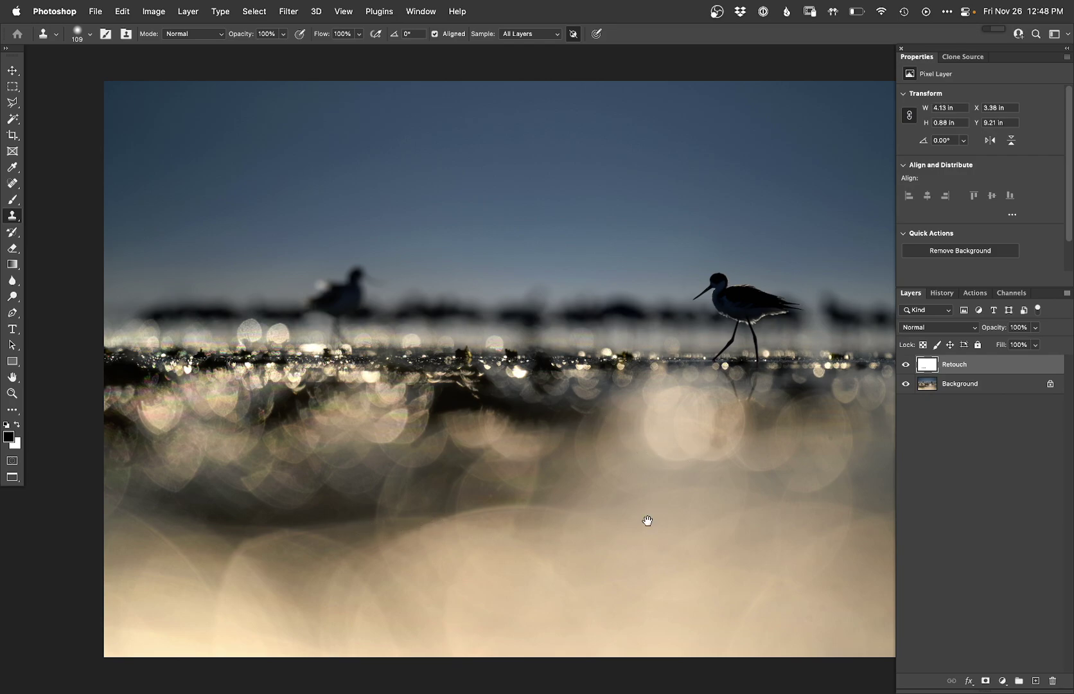
# Clone out the blemishes in the lower right part of the bright foreground blur
pyautogui.moveTo(656, 521); pyautogui.dragTo(586, 492)
pyautogui.keyDown('alt'); pyautogui.click(754, 543); pyautogui.keyUp('alt')
pyautogui.click(752, 557)
pyautogui.keyDown('alt'); pyautogui.click(720, 570); pyautogui.keyUp('alt')
pyautogui.moveTo(731, 575); pyautogui.dragTo(721, 588)
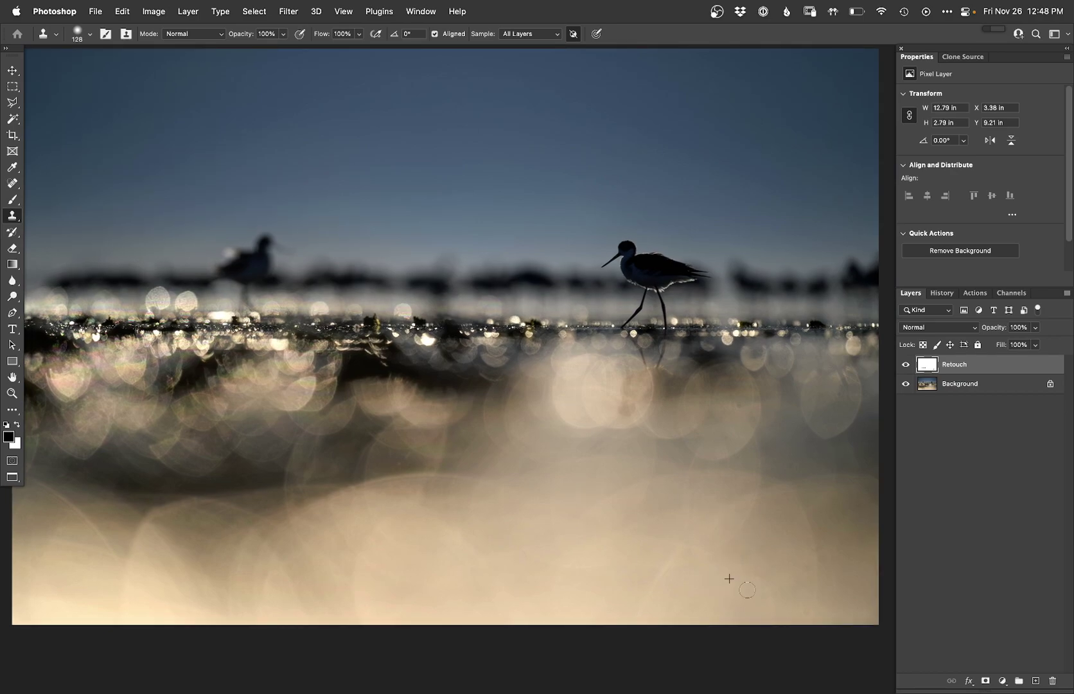
pyautogui.click(828, 538)
pyautogui.click(833, 540)
# Clone away the small dark spot near the photo's lower right edge
pyautogui.moveTo(507, 384); pyautogui.dragTo(520, 440)
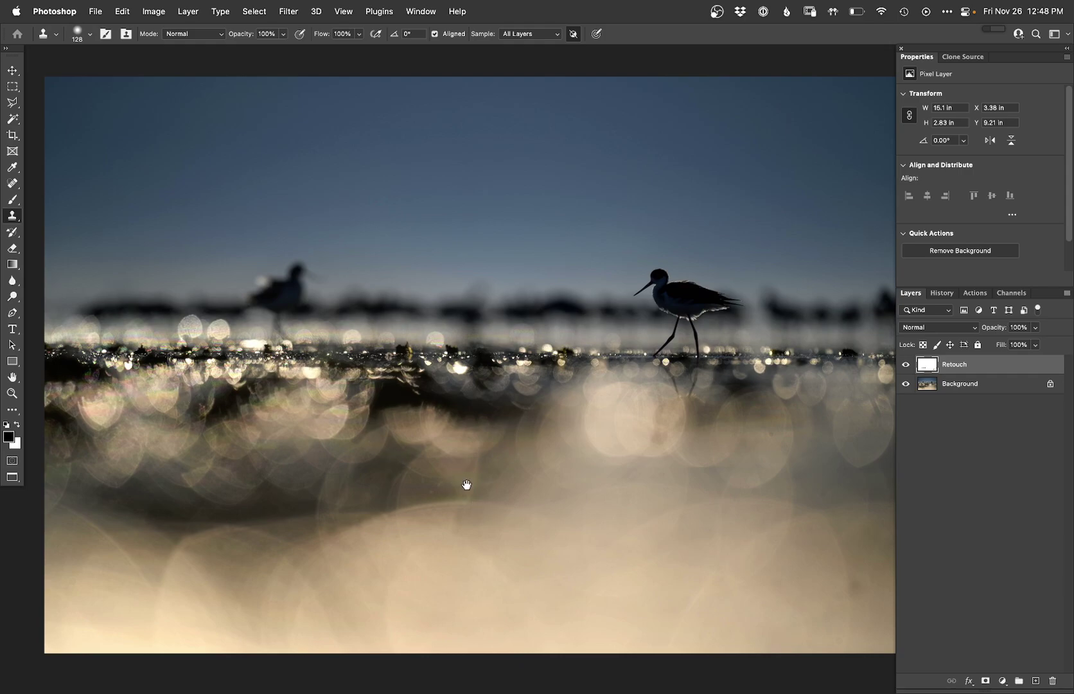
pyautogui.keyDown('alt'); pyautogui.click(855, 607); pyautogui.keyUp('alt')
pyautogui.click(856, 586)
pyautogui.moveTo(815, 603); pyautogui.dragTo(758, 584)
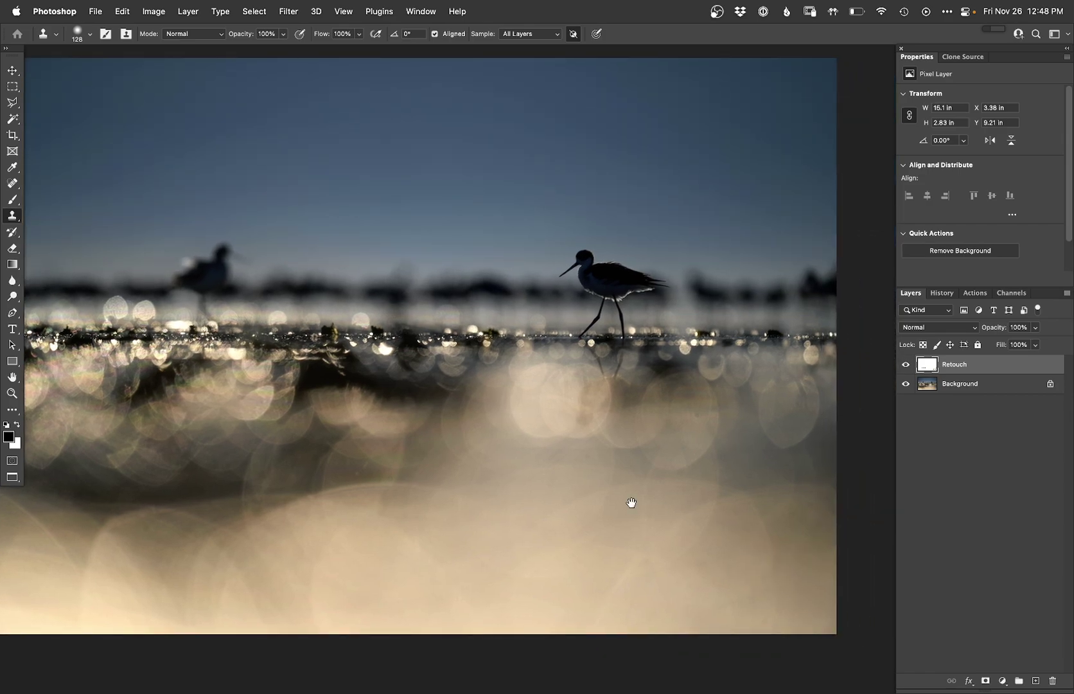
pyautogui.moveTo(497, 504); pyautogui.dragTo(568, 512)
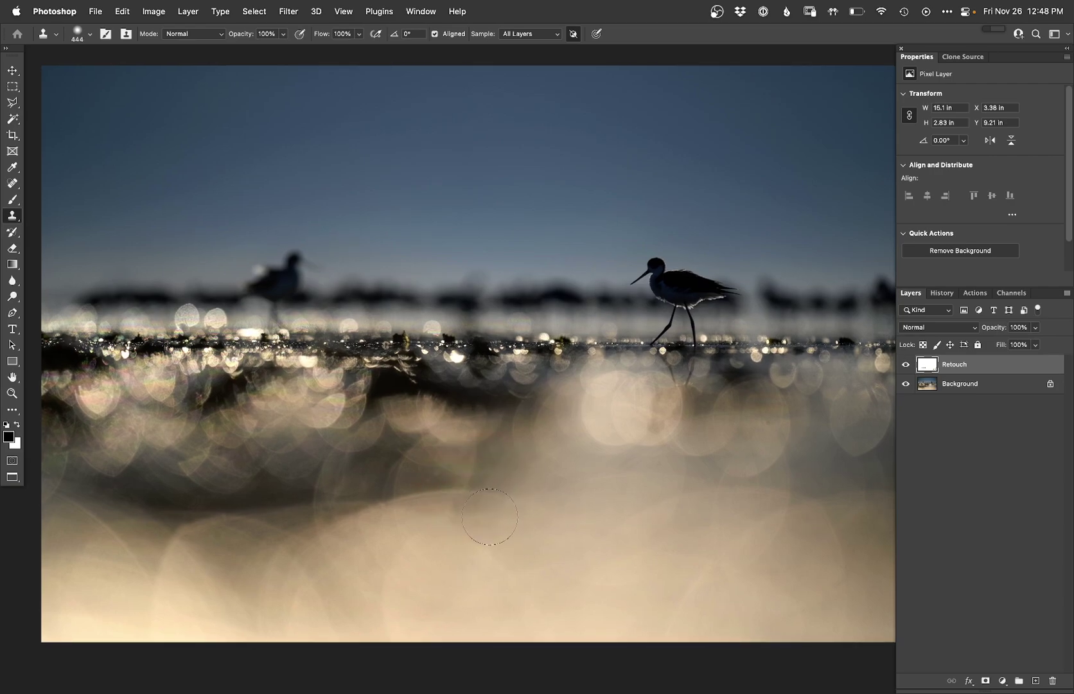
# Paint over the dark gap just below the shoreline near the centre, using a soft round 509 px brush in Lighten mode with a sampled brown
pyautogui.press('b')
pyautogui.rightClick(454, 458)
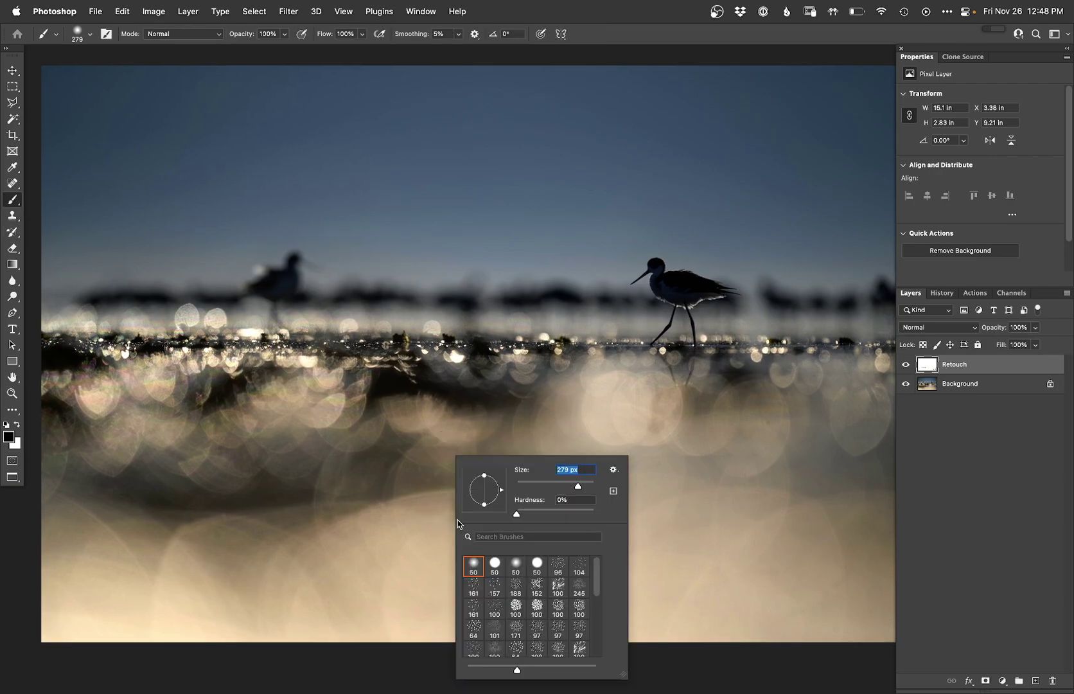
pyautogui.click(474, 566)
pyautogui.write('509')
pyautogui.press('Return')
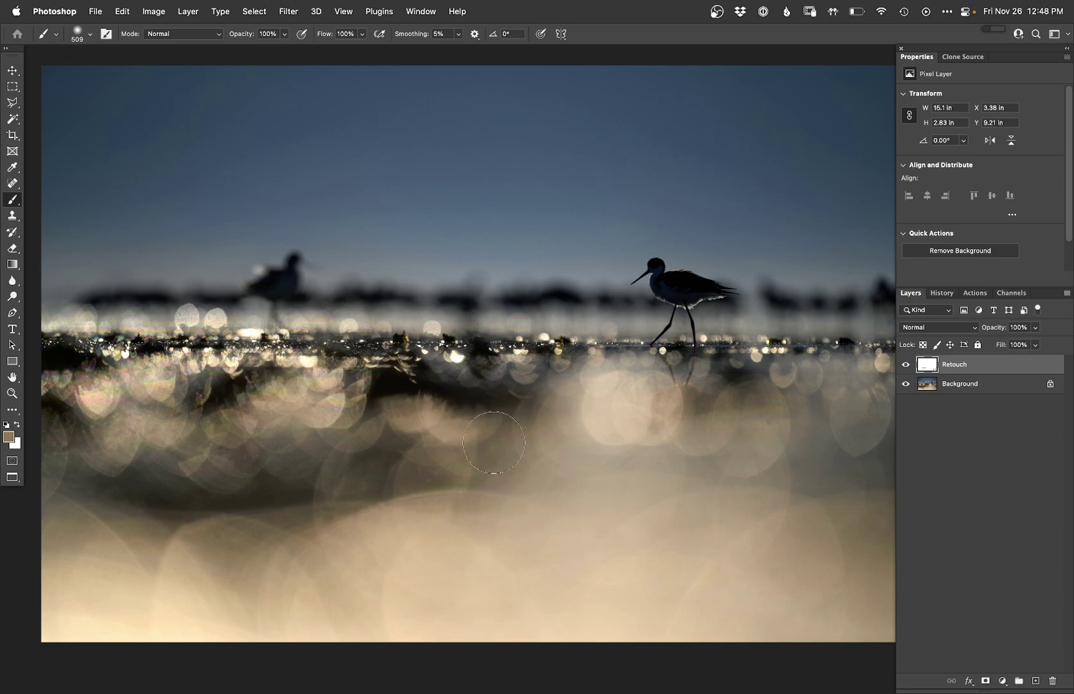
pyautogui.hotkey('alt', 'shift', 'g')
pyautogui.moveTo(388, 403); pyautogui.dragTo(463, 394)
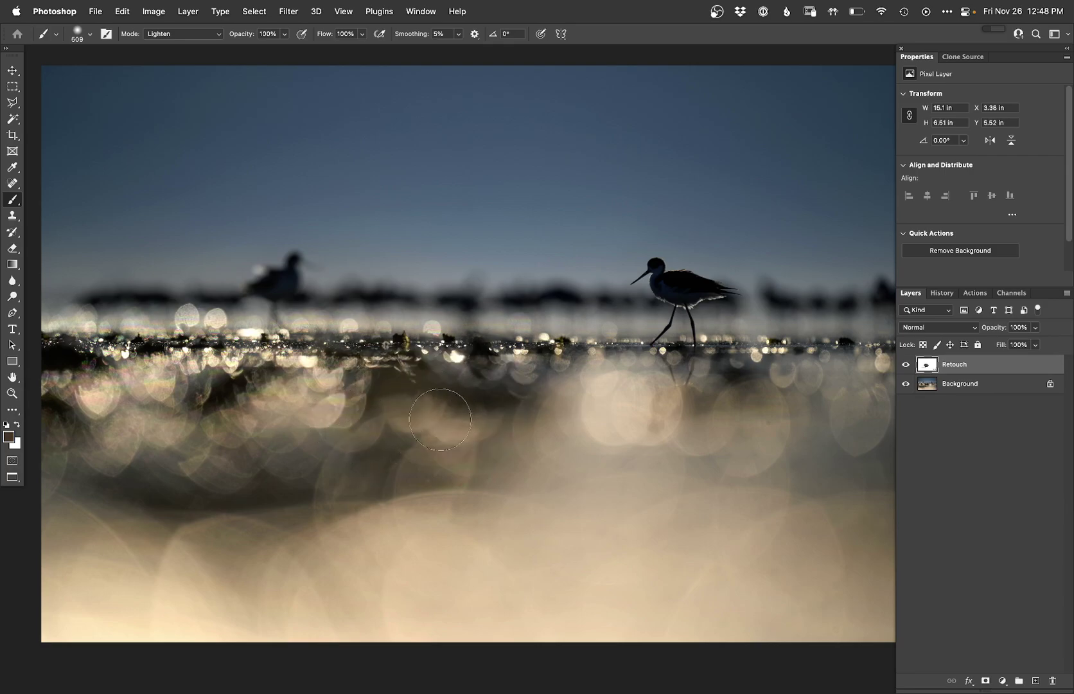
# Extend the Lighten painting over the dark gaps among the bokeh toward the left side of the photo
pyautogui.moveTo(351, 420); pyautogui.dragTo(494, 430)
pyautogui.moveTo(367, 402); pyautogui.dragTo(361, 403)
pyautogui.moveTo(220, 399)
pyautogui.mouseDown()
pyautogui.moveTo(238, 371)
pyautogui.moveTo(165, 382)
pyautogui.moveTo(215, 374)
pyautogui.moveTo(173, 412)
pyautogui.mouseUp()
pyautogui.press('super+z')
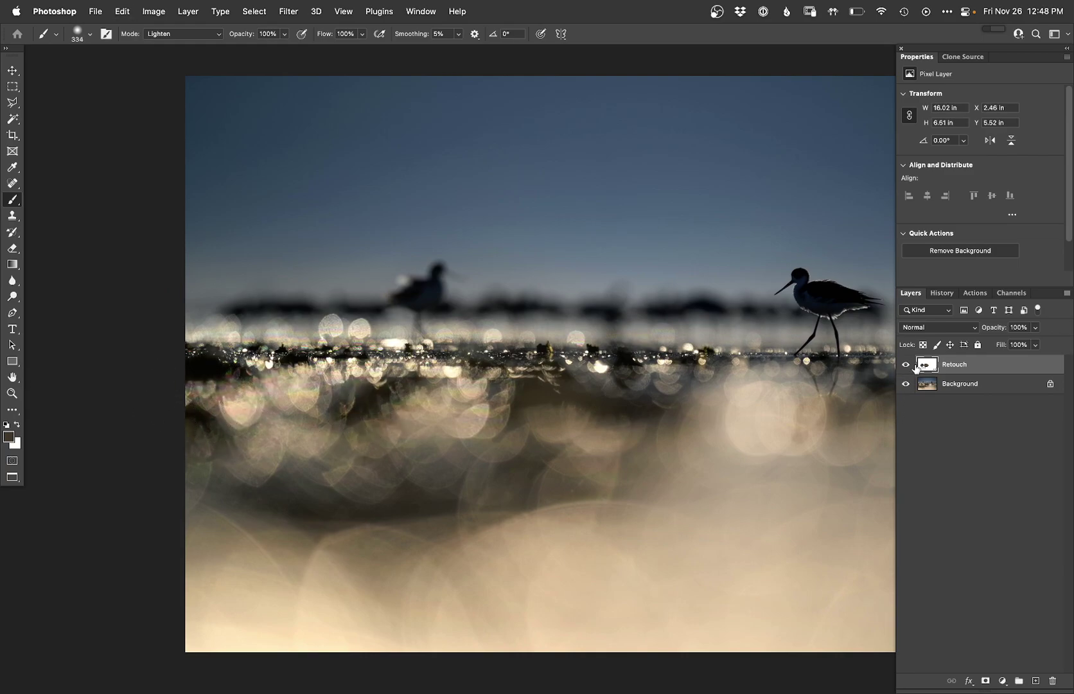
# Clone bokeh texture over the dark patches along the photo's left edge just below the shoreline, using a 136 px Clone Stamp
pyautogui.press('s')
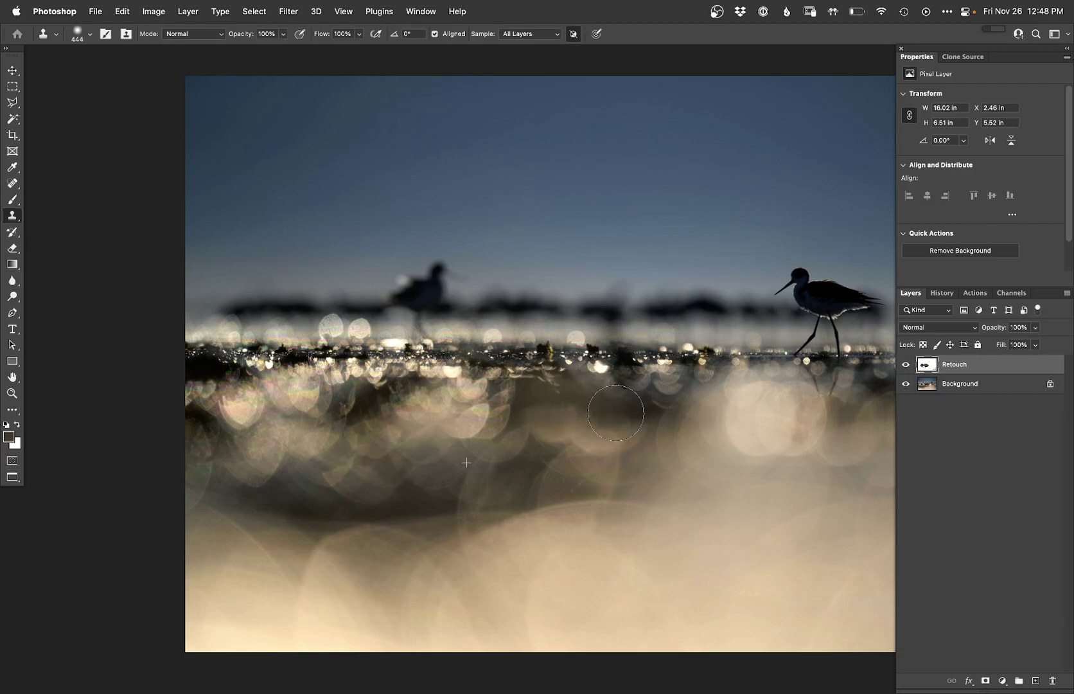
pyautogui.keyDown('alt'); pyautogui.click(370, 463); pyautogui.keyUp('alt')
pyautogui.keyDown('alt'); pyautogui.click(297, 414); pyautogui.keyUp('alt')
pyautogui.moveTo(204, 379); pyautogui.dragTo(205, 378)
pyautogui.press('super+z')
pyautogui.moveTo(269, 424); pyautogui.dragTo(258, 424)
pyautogui.keyDown('alt'); pyautogui.click(268, 395); pyautogui.keyUp('alt')
pyautogui.moveTo(202, 367); pyautogui.dragTo(243, 379)
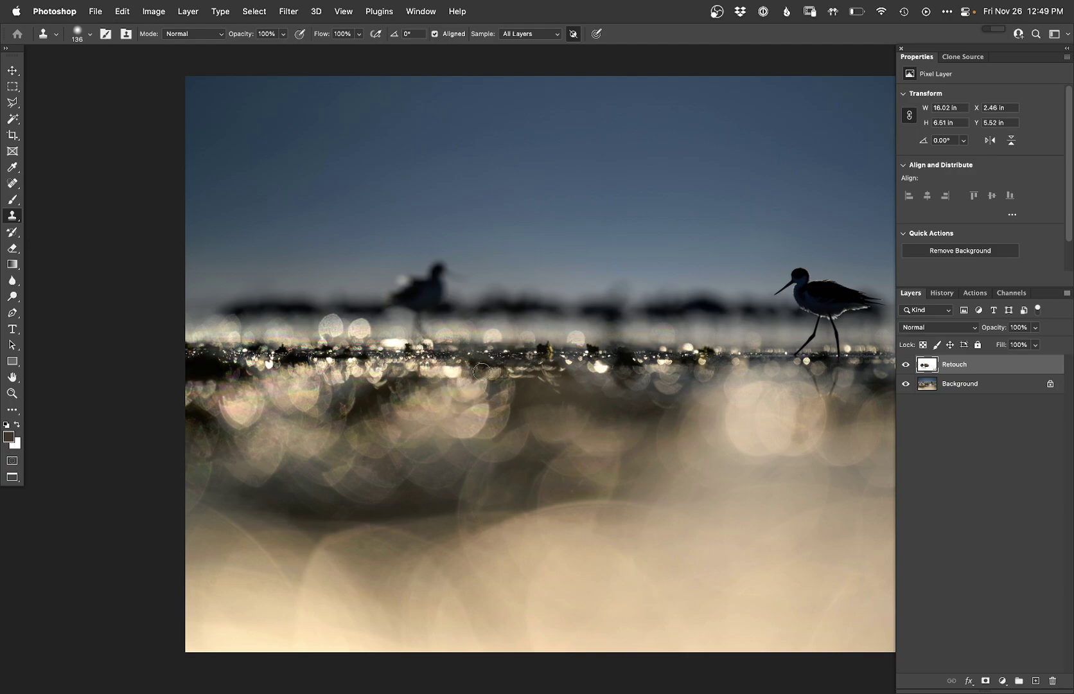
pyautogui.moveTo(238, 380)
pyautogui.mouseDown()
pyautogui.moveTo(182, 372)
pyautogui.moveTo(249, 372)
pyautogui.moveTo(187, 367)
pyautogui.mouseUp()
pyautogui.moveTo(212, 436)
pyautogui.mouseDown()
pyautogui.moveTo(198, 419)
pyautogui.moveTo(201, 467)
pyautogui.mouseUp()
# Clone lighter blur over the dark gap below the shoreline near the photo's centre, using a 465 px Clone Stamp
pyautogui.moveTo(404, 461); pyautogui.dragTo(235, 455)
pyautogui.press(']')
pyautogui.press(']')
pyautogui.press(']')
pyautogui.press(']')
pyautogui.keyDown('alt'); pyautogui.click(582, 405); pyautogui.keyUp('alt')
pyautogui.moveTo(466, 397); pyautogui.dragTo(451, 405)
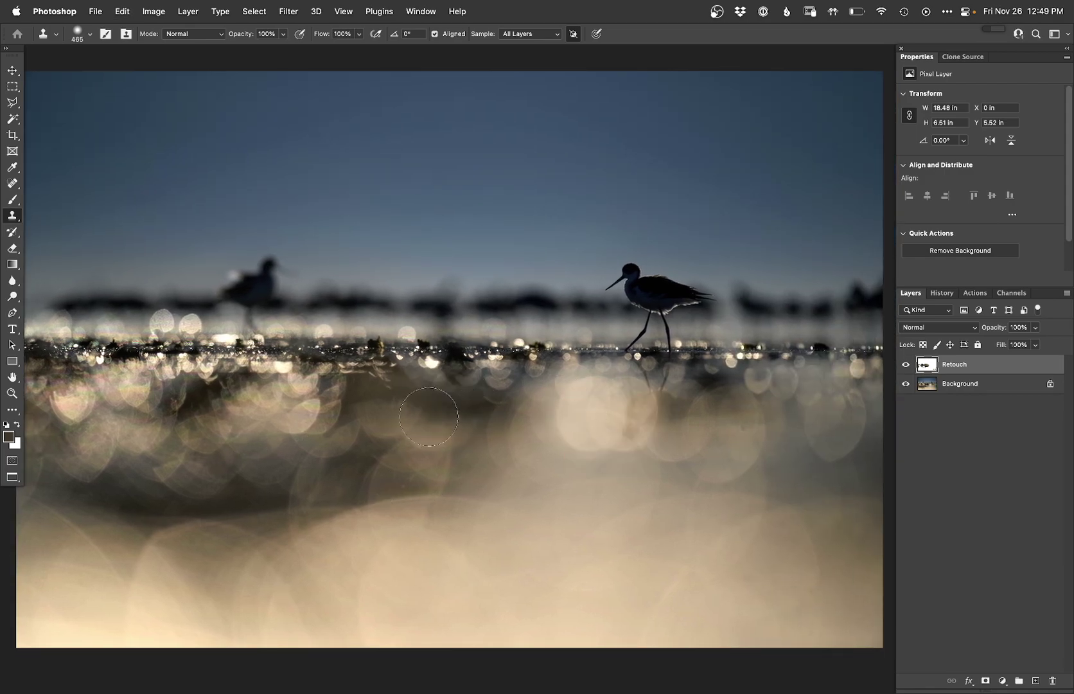
# Clone bokeh texture into the dark gap among the highlights below the distant bird, using a 184 px Clone Stamp
pyautogui.hscroll(4, 515, 451)
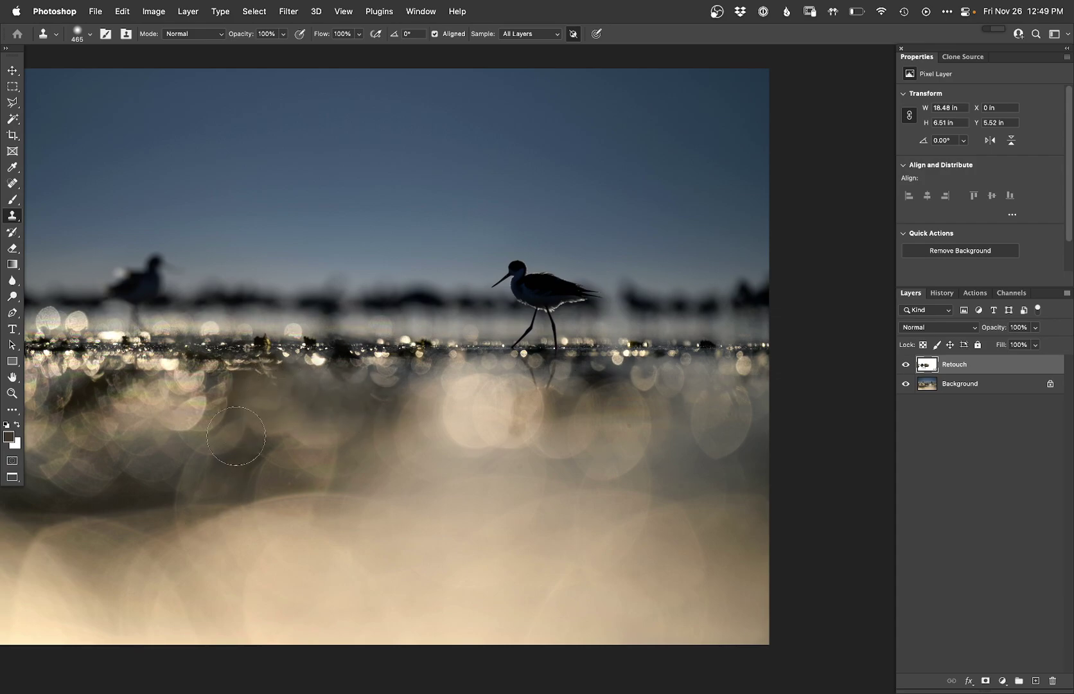
pyautogui.moveTo(333, 465); pyautogui.dragTo(441, 458)
pyautogui.moveTo(526, 499); pyautogui.dragTo(573, 438)
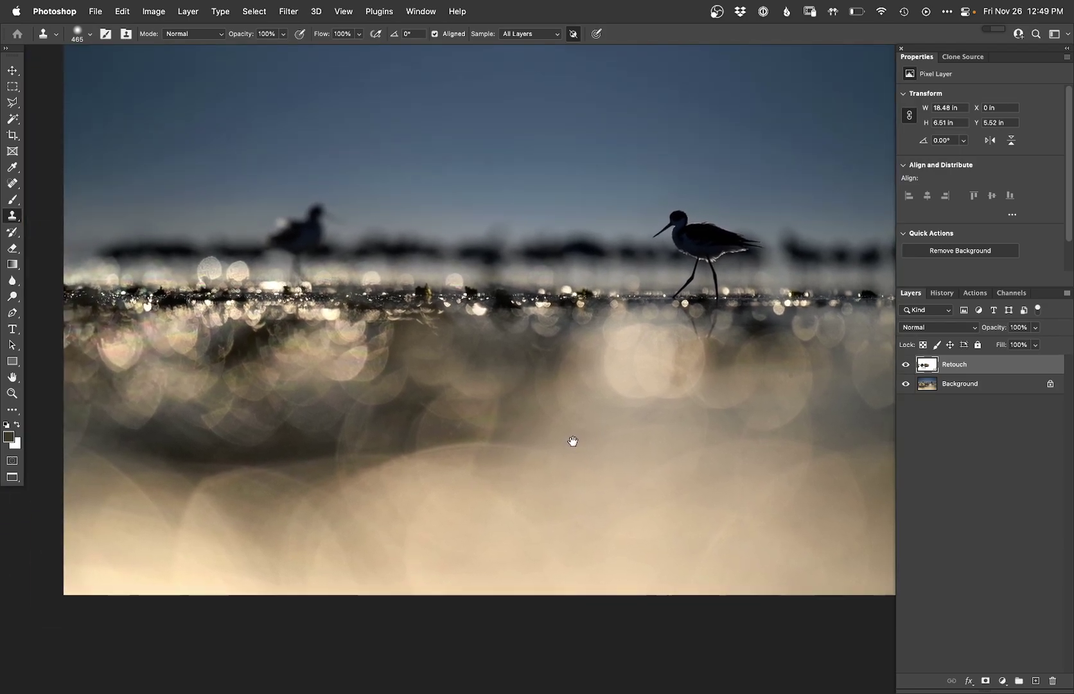
pyautogui.moveTo(304, 368)
pyautogui.mouseDown()
pyautogui.moveTo(243, 350)
pyautogui.moveTo(266, 355)
pyautogui.moveTo(270, 335)
pyautogui.mouseUp()
pyautogui.keyDown('alt'); pyautogui.click(308, 362); pyautogui.keyUp('alt')
pyautogui.press('super+z')
pyautogui.keyDown('alt'); pyautogui.click(304, 352); pyautogui.keyUp('alt')
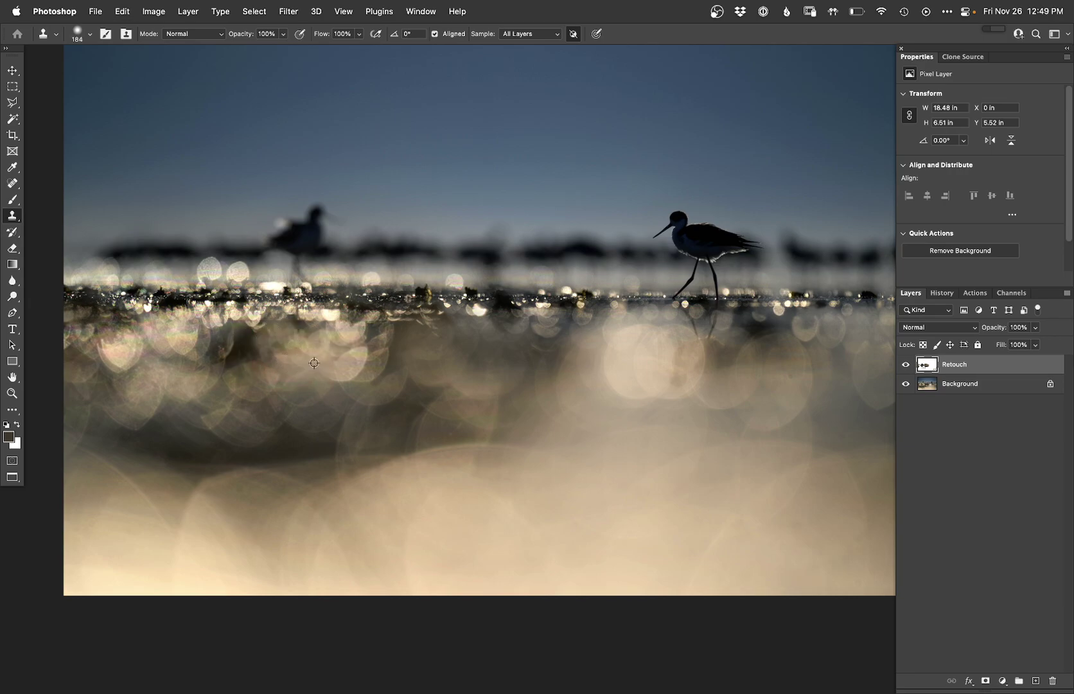
pyautogui.moveTo(444, 376); pyautogui.dragTo(338, 437)
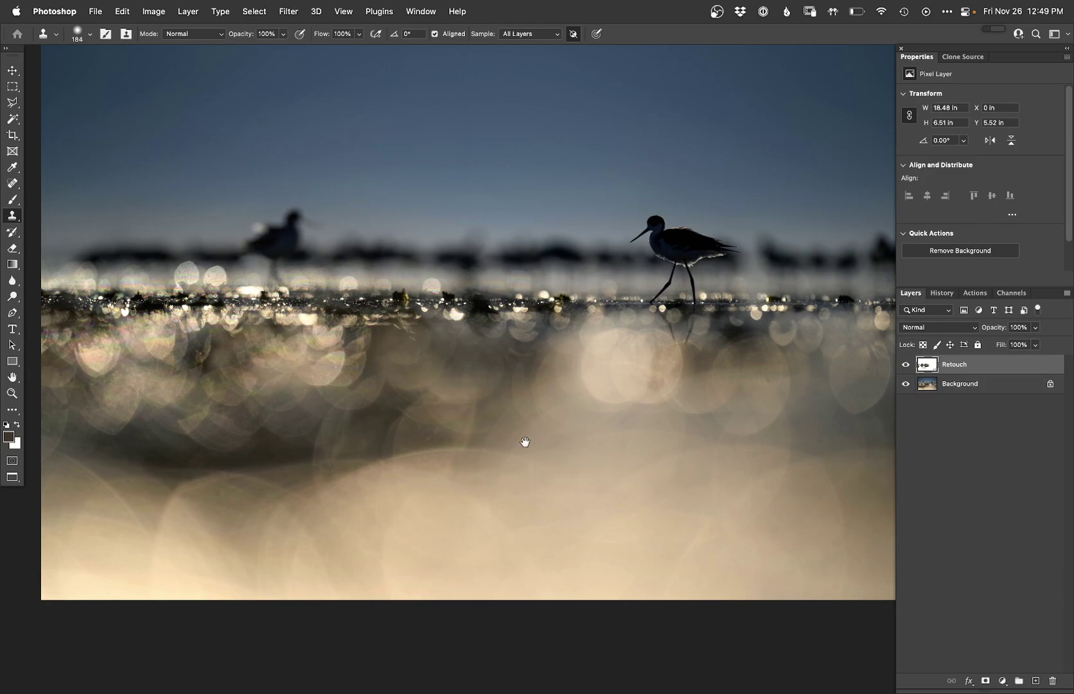
pyautogui.moveTo(514, 440); pyautogui.dragTo(499, 400)
# Add a second Retouch layer below the first and clone out the blurred background bird with sampled horizon and sky
pyautogui.keyDown('alt'); pyautogui.click(501, 406); pyautogui.keyUp('alt')
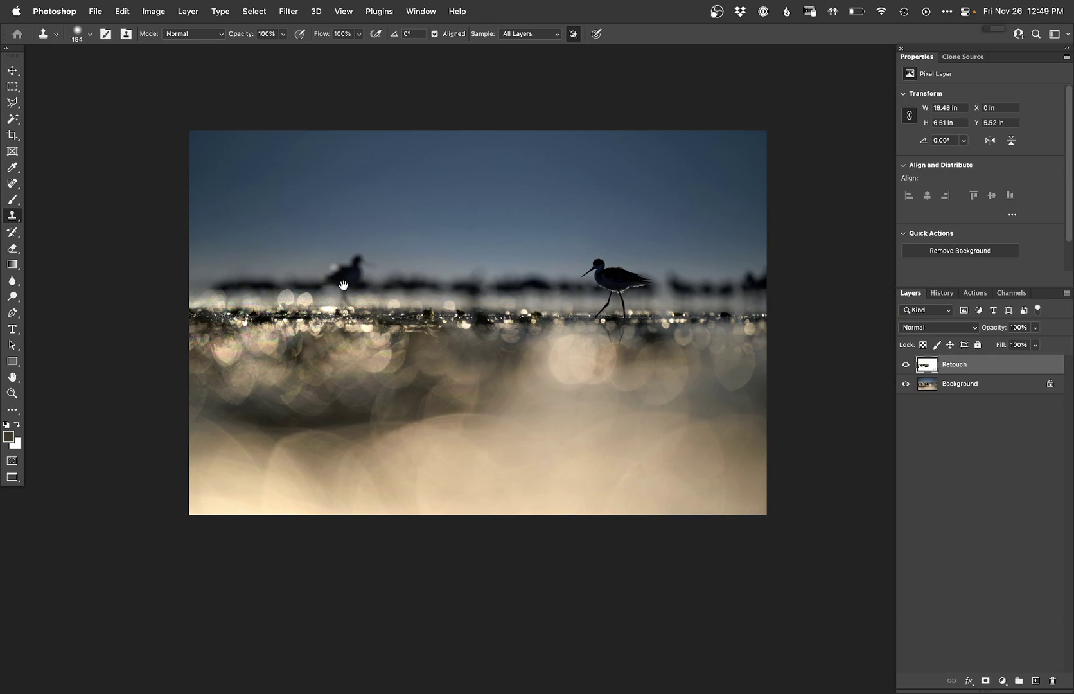
pyautogui.keyDown('super'); pyautogui.click(343, 286); pyautogui.keyUp('super')
pyautogui.keyDown('super'); pyautogui.click(342, 287); pyautogui.keyUp('super')
pyautogui.moveTo(335, 302); pyautogui.dragTo(385, 298)
pyautogui.press('F2')
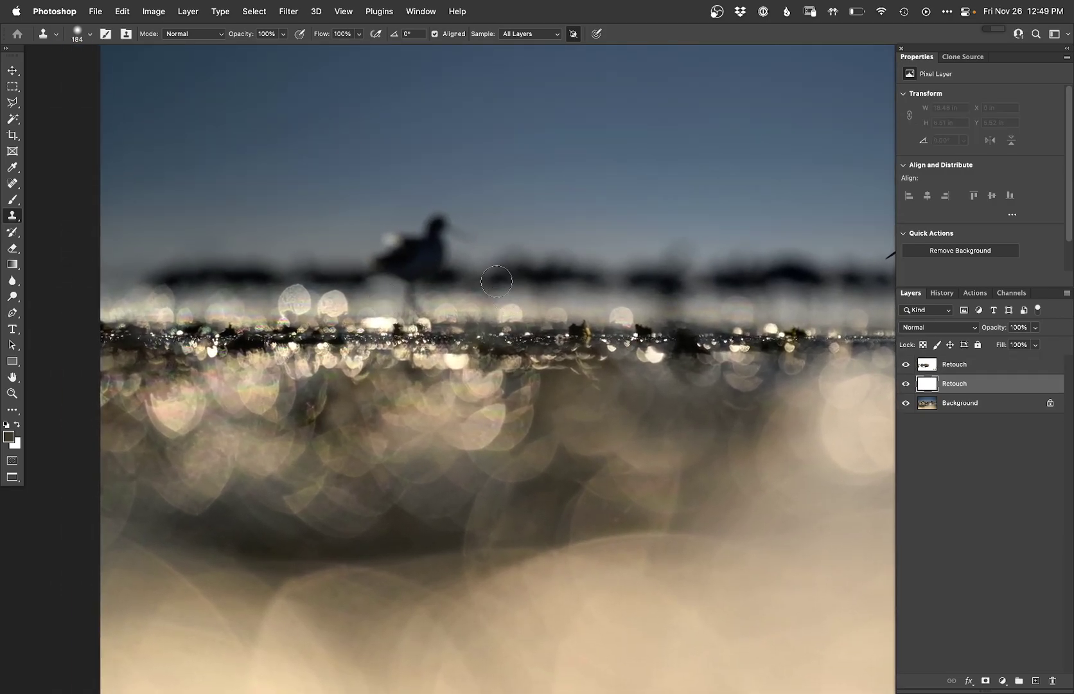
pyautogui.keyDown('alt'); pyautogui.click(748, 280); pyautogui.keyUp('alt')
pyautogui.moveTo(425, 273)
pyautogui.mouseDown()
pyautogui.moveTo(393, 273)
pyautogui.moveTo(434, 271)
pyautogui.moveTo(431, 255)
pyautogui.moveTo(451, 231)
pyautogui.moveTo(383, 260)
pyautogui.moveTo(380, 277)
pyautogui.moveTo(413, 285)
pyautogui.moveTo(298, 268)
pyautogui.moveTo(443, 275)
pyautogui.mouseUp()
pyautogui.keyDown('alt'); pyautogui.click(554, 276); pyautogui.keyUp('alt')
pyautogui.moveTo(366, 272)
pyautogui.mouseDown()
pyautogui.moveTo(395, 271)
pyautogui.moveTo(382, 276)
pyautogui.moveTo(392, 240)
pyautogui.mouseUp()
pyautogui.keyDown('alt'); pyautogui.click(249, 271); pyautogui.keyUp('alt')
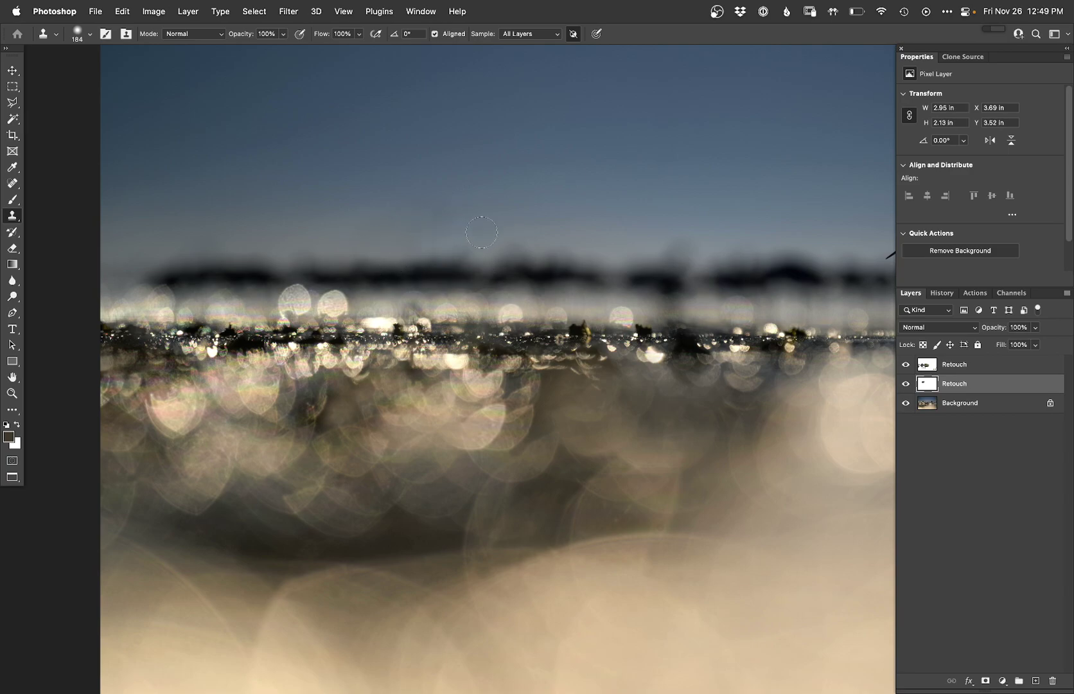
# Smooth the sky above the horizon where the background bird stood, cloning with a 292 px brush
pyautogui.keyDown('ctrl'); pyautogui.keyDown('alt'); pyautogui.moveTo(499, 224); pyautogui.dragTo(513, 222); pyautogui.keyUp('alt'); pyautogui.keyUp('ctrl')
pyautogui.moveTo(377, 219); pyautogui.dragTo(394, 216)
pyautogui.keyDown('alt'); pyautogui.keyDown('super'); pyautogui.click(477, 219); pyautogui.keyUp('super'); pyautogui.keyUp('alt')
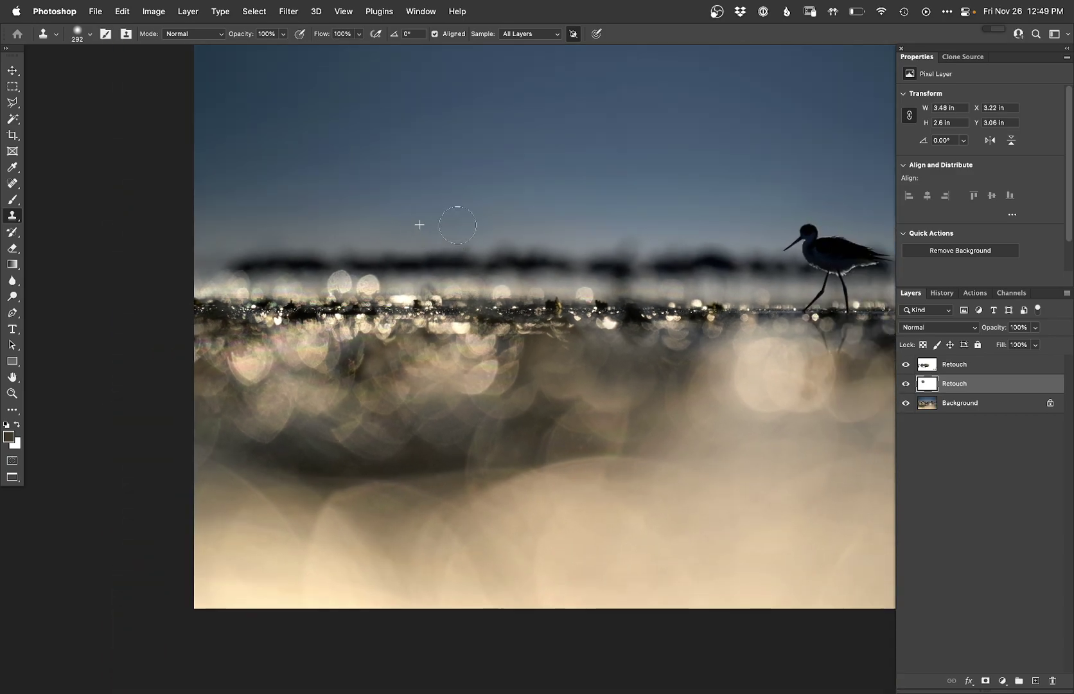
pyautogui.moveTo(450, 227)
pyautogui.mouseDown()
pyautogui.moveTo(399, 205)
pyautogui.moveTo(287, 203)
pyautogui.moveTo(282, 173)
pyautogui.moveTo(297, 158)
pyautogui.mouseUp()
pyautogui.moveTo(416, 216); pyautogui.dragTo(391, 238)
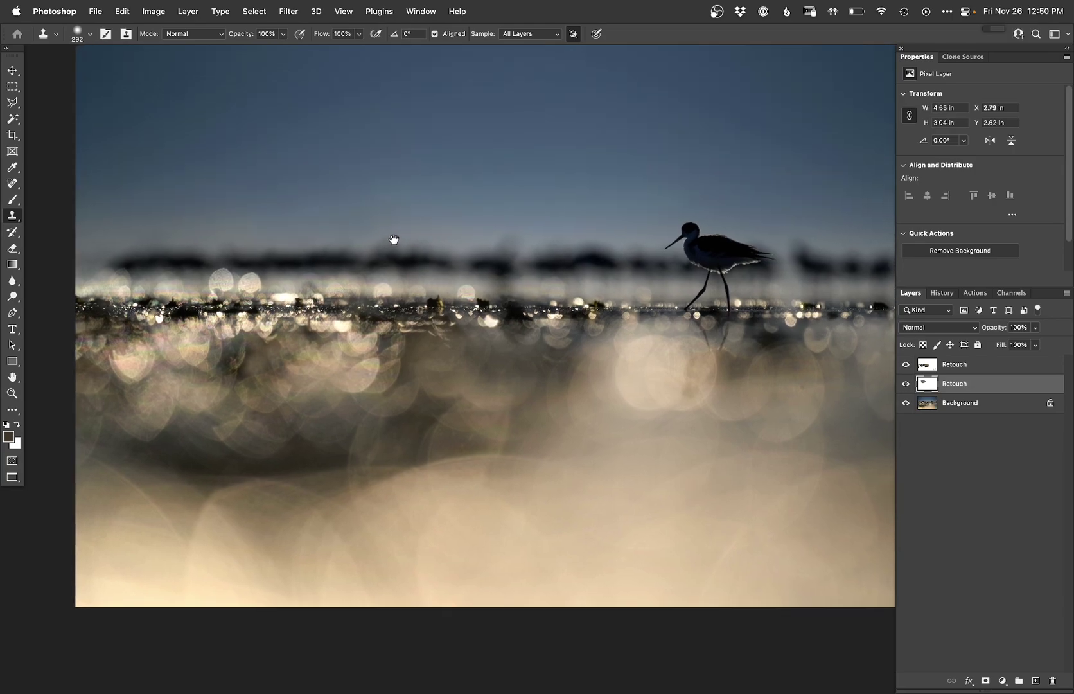
# Compare the photo with and without the bird-removal layer, and merge the two Retouch layers into one
pyautogui.keyDown('alt'); pyautogui.click(478, 274); pyautogui.keyUp('alt')
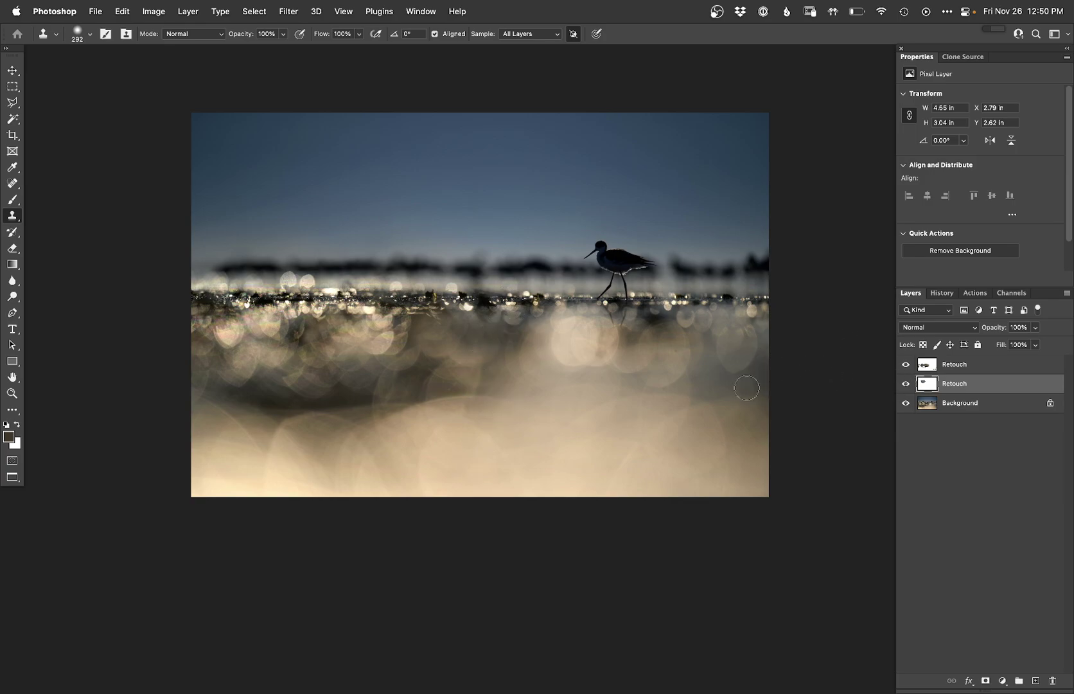
pyautogui.click(907, 386)
pyautogui.click(906, 386)
pyautogui.click(906, 385)
pyautogui.click(905, 385)
pyautogui.click(904, 386)
pyautogui.click(907, 386)
pyautogui.click(938, 361)
pyautogui.press('super+e')
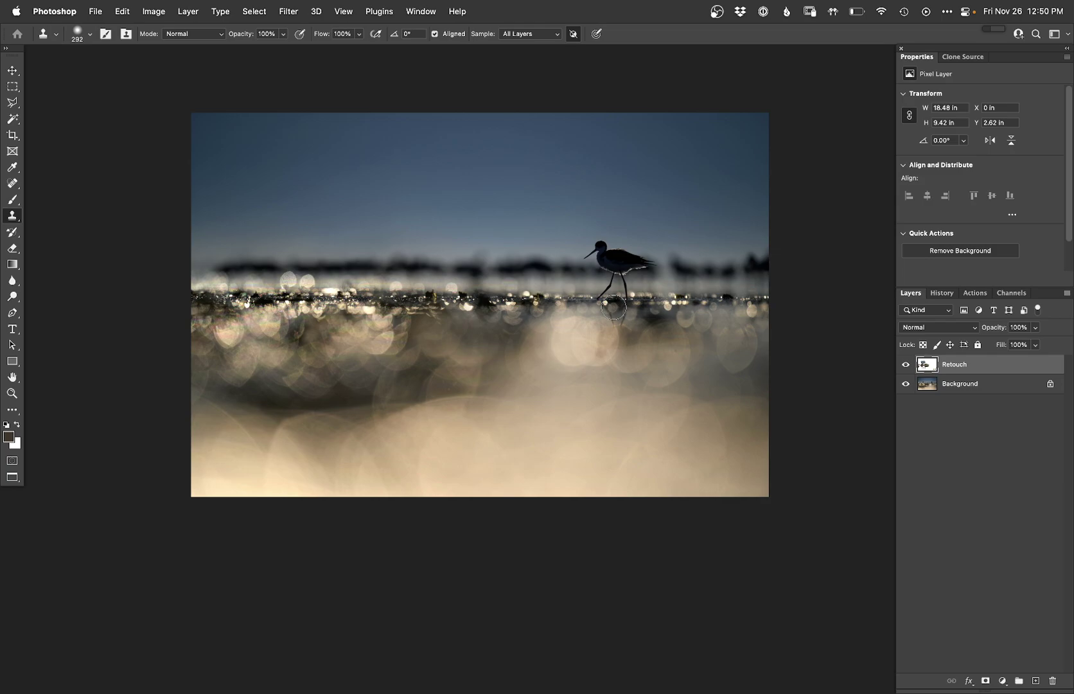
# Add a brightening Curves adjustment with input 155 raised to output 188, and invert its mask to black
pyautogui.press('super+m')
pyautogui.press('Return')
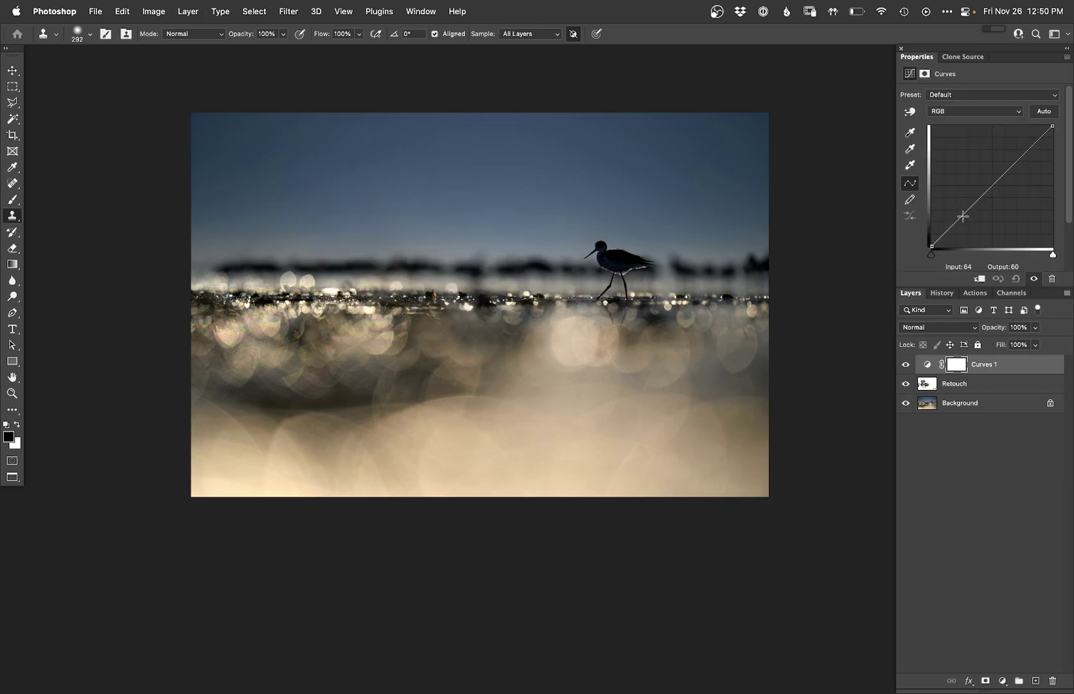
pyautogui.click(1006, 161)
pyautogui.moveTo(1006, 161); pyautogui.dragTo(1005, 154)
pyautogui.press('super+i')
# Paint white on the Curves mask over the bird's pale underside with a soft 47 px brush
pyautogui.press('super+1')
pyautogui.moveTo(641, 288); pyautogui.dragTo(411, 508)
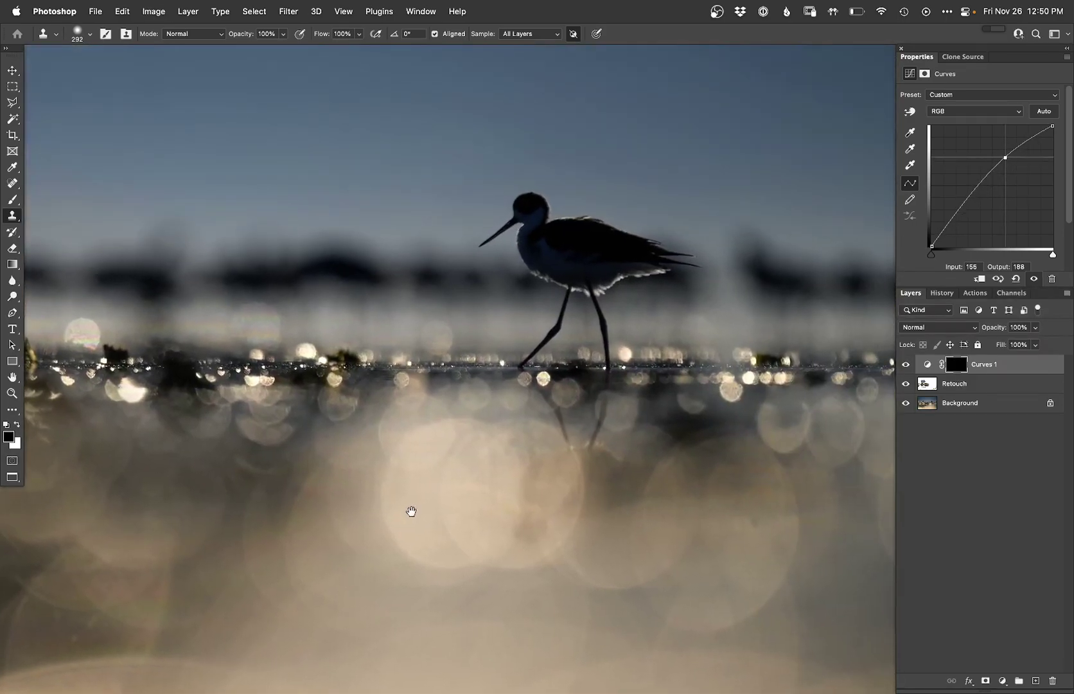
pyautogui.press('b')
pyautogui.rightClick(554, 291)
pyautogui.click(578, 401)
pyautogui.click(523, 229)
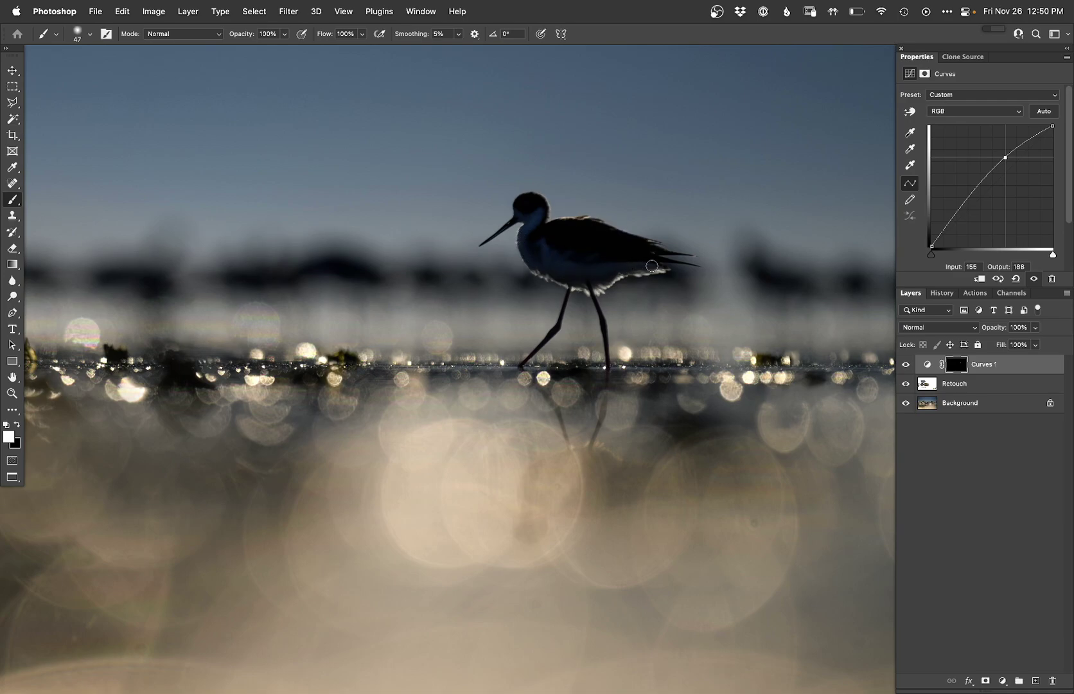
pyautogui.moveTo(570, 266); pyautogui.dragTo(528, 317)
# Add a Hue/Saturation adjustment with the Blues saturation at -76, and invert its mask to black
pyautogui.press('ctrl+super+u')
pyautogui.press('Return')
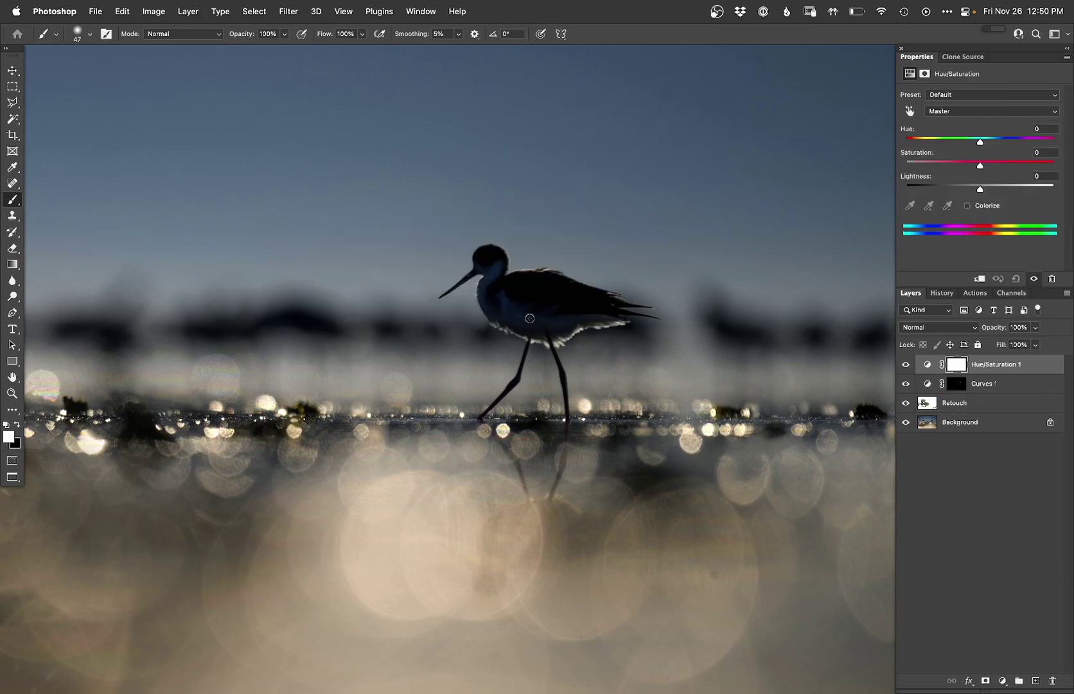
pyautogui.hotkey('alt', '6')
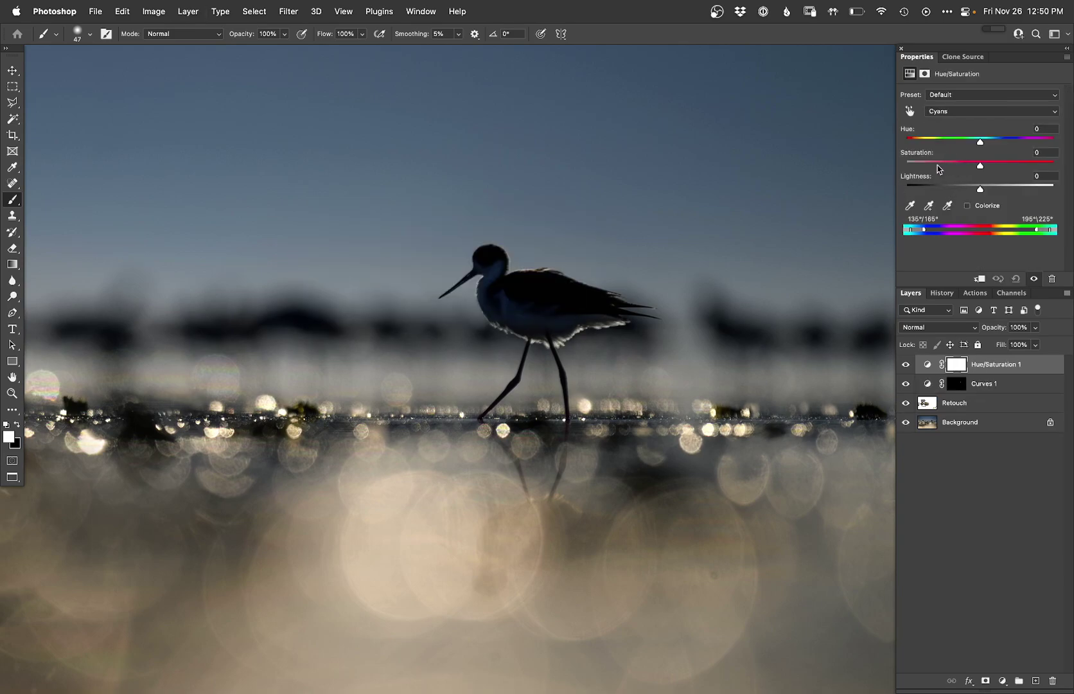
pyautogui.hotkey('alt', '7')
pyautogui.click(924, 164)
pyautogui.press('super+i')
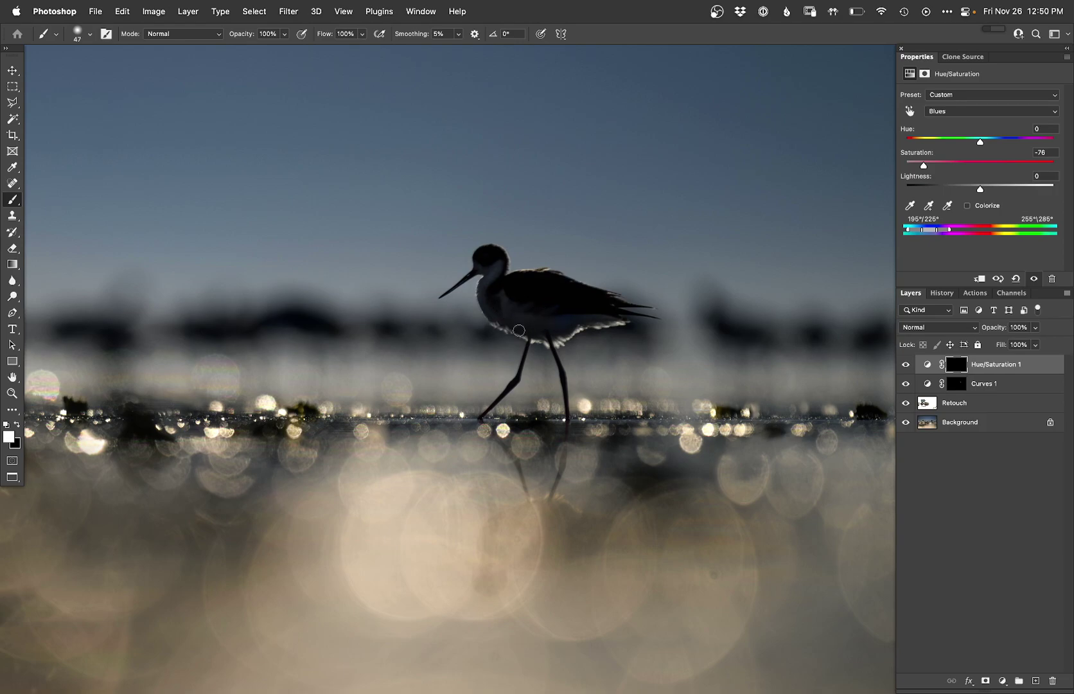
# Paint white on the Hue/Saturation mask over the bird's pale neck and underside to remove the blue cast
pyautogui.moveTo(489, 302)
pyautogui.mouseDown()
pyautogui.moveTo(542, 311)
pyautogui.moveTo(590, 295)
pyautogui.moveTo(592, 312)
pyautogui.mouseUp()
pyautogui.keyDown('alt'); pyautogui.click(542, 323); pyautogui.keyUp('alt')
pyautogui.keyDown('alt'); pyautogui.click(541, 325); pyautogui.keyUp('alt')
# Clone out the small dark spot in the bokeh below the bird's tail, working on the Retouch layer
pyautogui.scroll(-3, 592, 313)
pyautogui.click(916, 402)
pyautogui.press('s')
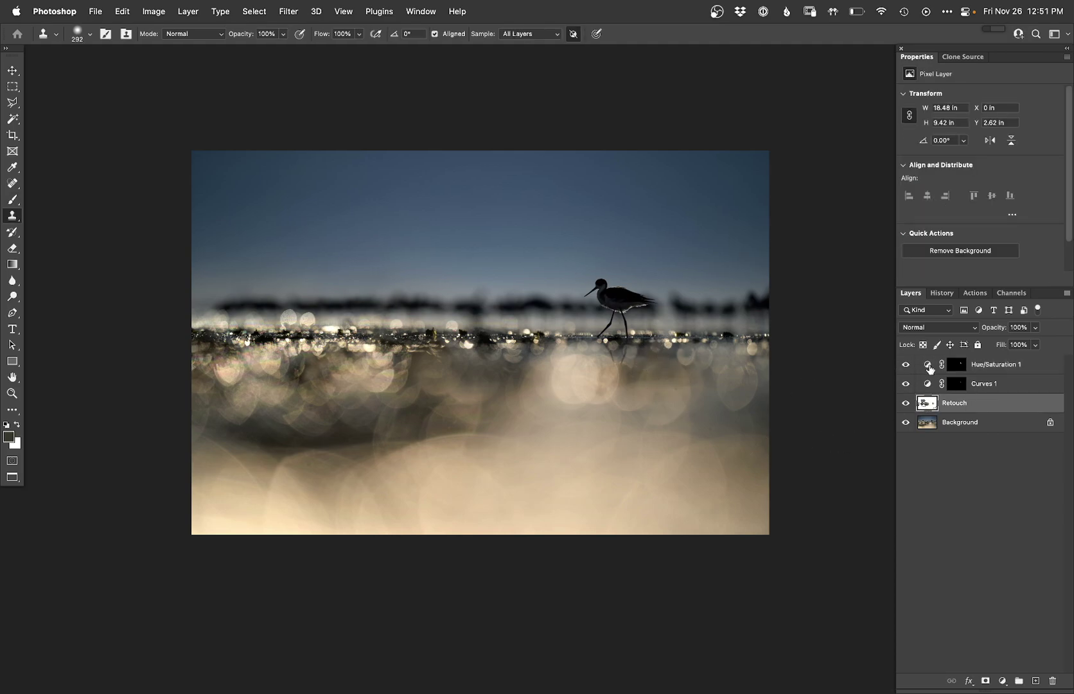
# Add a darkening Curves adjustment above the Hue/Saturation layer with input 72 lowered to output 37, and invert its mask
pyautogui.click(956, 364)
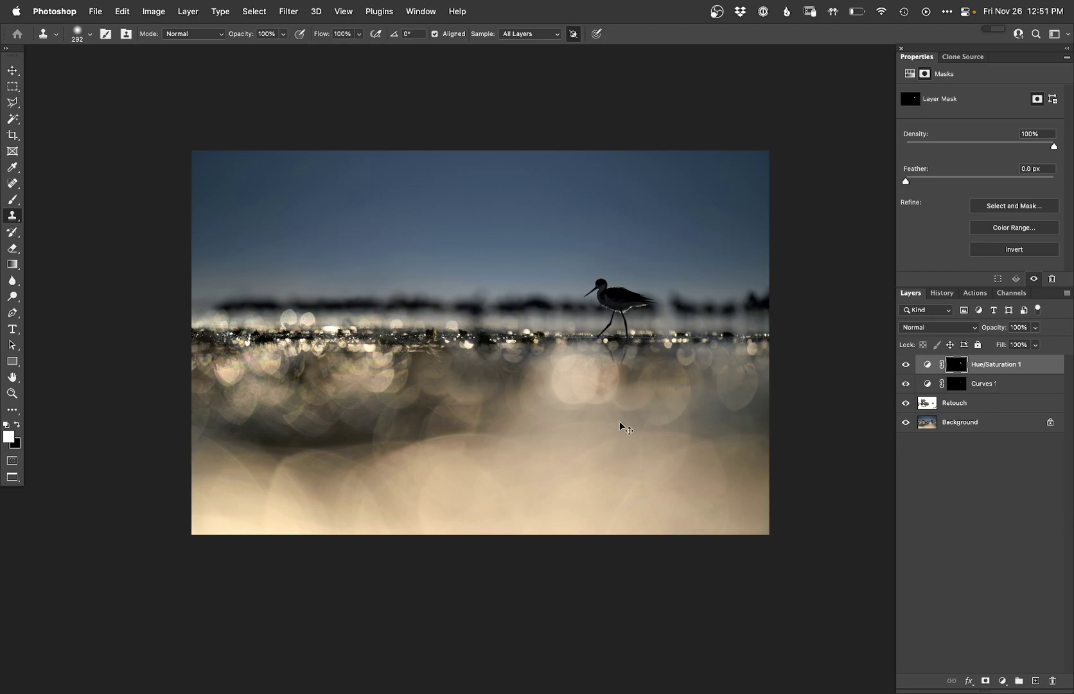
pyautogui.press('super+m')
pyautogui.press('Return')
pyautogui.moveTo(959, 222); pyautogui.dragTo(966, 229)
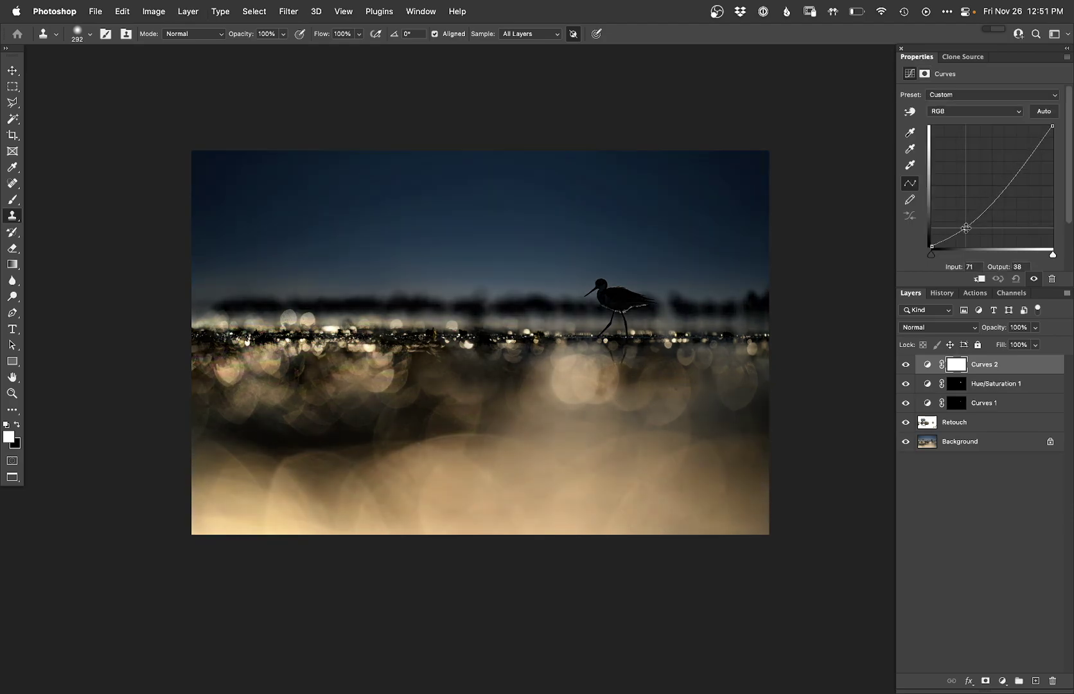
pyautogui.press('super+i')
# Paint the darkening into the bright foreground along the photo's lower edge with a soft 1633 px brush
pyautogui.press('b')
pyautogui.moveTo(603, 472); pyautogui.dragTo(668, 469)
pyautogui.moveTo(597, 556); pyautogui.dragTo(168, 485)
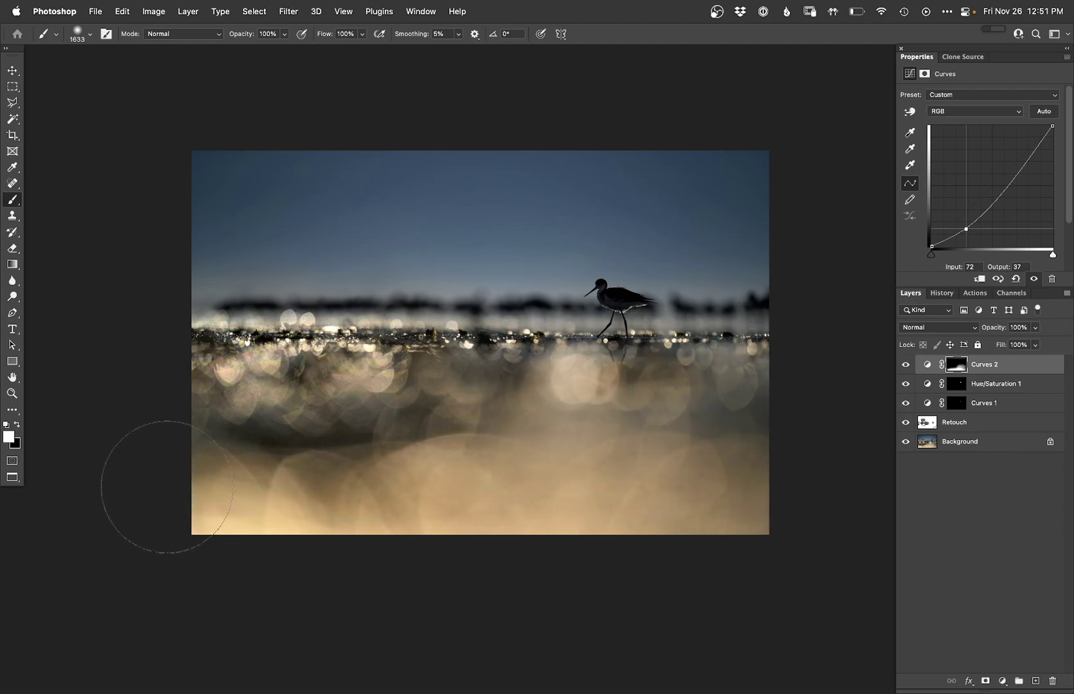
# Darken the upper sky by painting it into the inverted mask of a new Curves adjustment set to input 130, output 110
pyautogui.press('super+m')
pyautogui.press('Return')
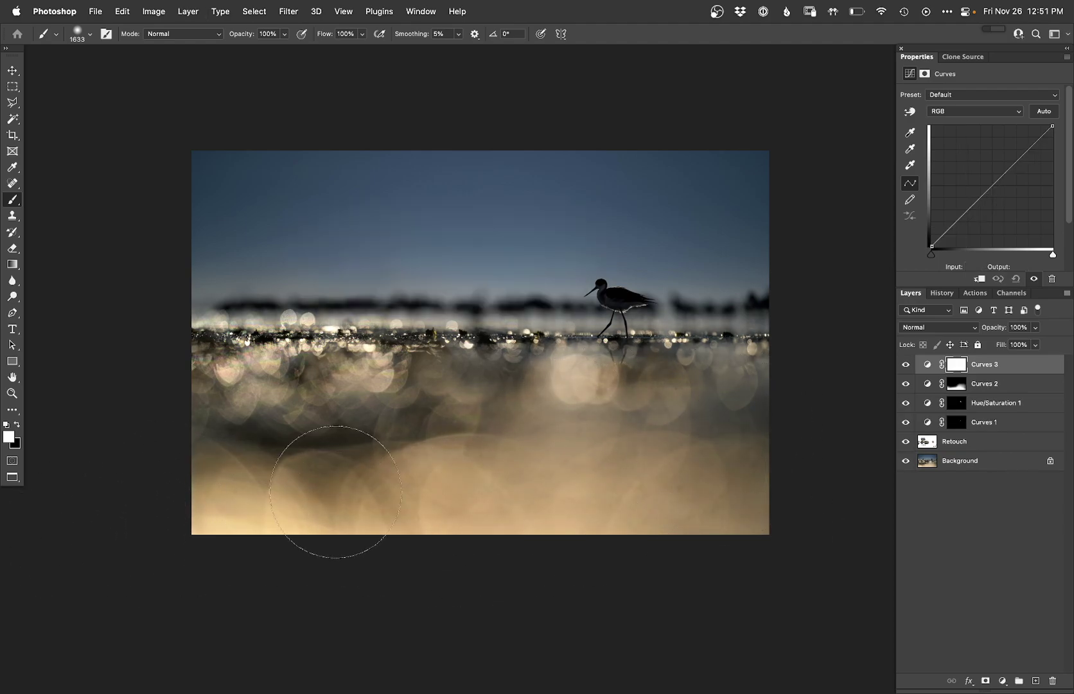
pyautogui.moveTo(977, 197); pyautogui.dragTo(993, 193)
pyautogui.press('super+i')
pyautogui.moveTo(237, 158)
pyautogui.mouseDown()
pyautogui.moveTo(671, 84)
pyautogui.moveTo(220, 101)
pyautogui.moveTo(666, 84)
pyautogui.moveTo(448, 151)
pyautogui.mouseUp()
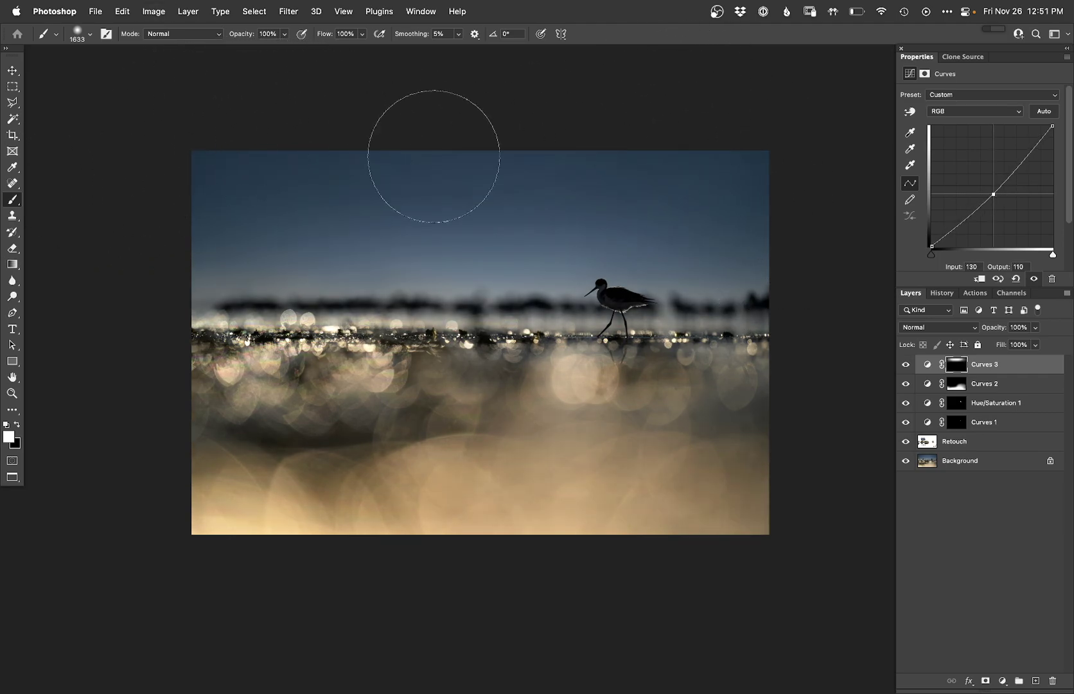
# Add a brightening Curves adjustment with a raised highlight point and a shadow point at input 44, output 50, and invert its mask
pyautogui.press('super+shift+m')
pyautogui.press('Return')
pyautogui.moveTo(1018, 159); pyautogui.dragTo(1013, 155)
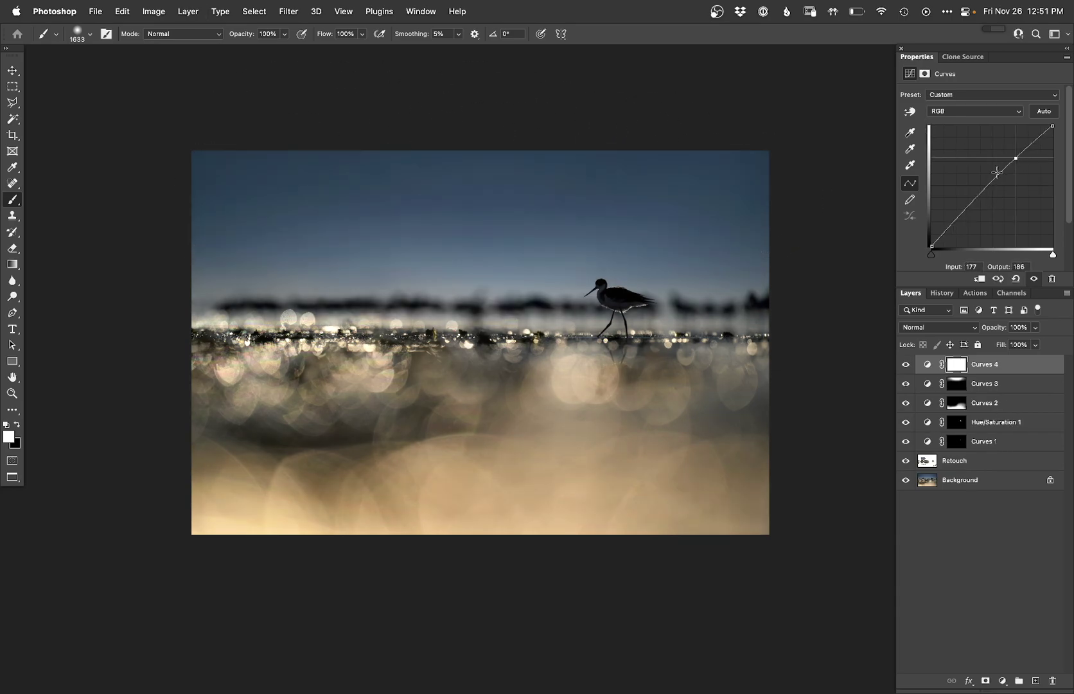
pyautogui.press('Left')
pyautogui.press('Up')
pyautogui.click(950, 222)
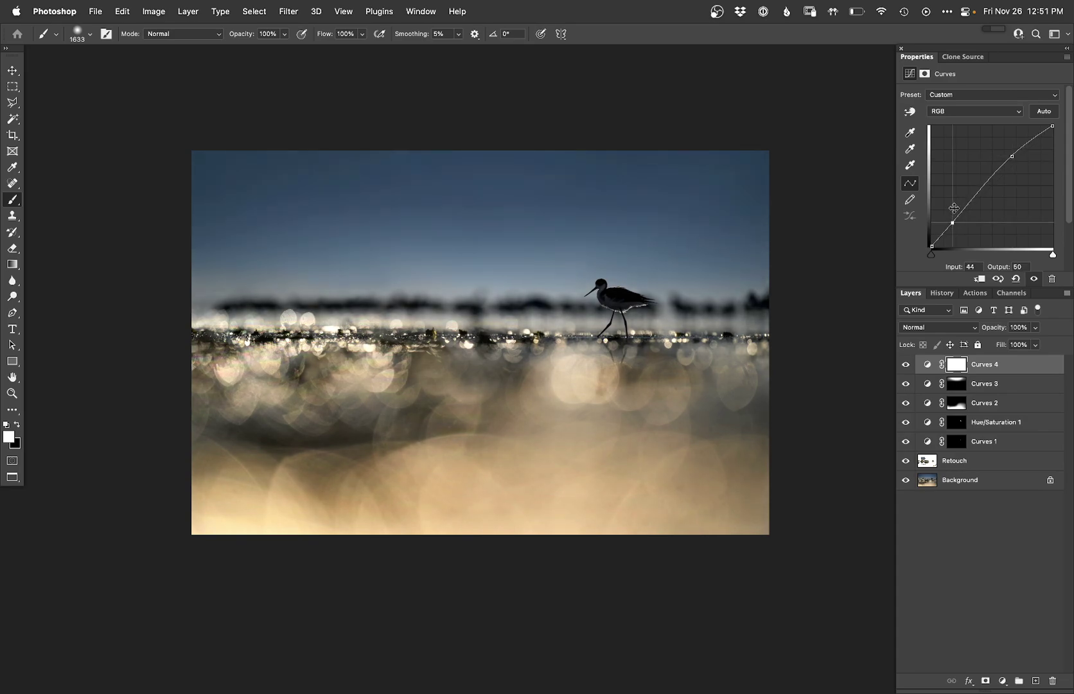
pyautogui.press('super+i')
# Paint the brightening into the band along the horizon with an 864 px brush, and refine the mask using a 311 px black brush
pyautogui.moveTo(691, 328); pyautogui.dragTo(660, 328)
pyautogui.moveTo(734, 305)
pyautogui.mouseDown()
pyautogui.moveTo(820, 316)
pyautogui.moveTo(782, 301)
pyautogui.moveTo(528, 297)
pyautogui.mouseUp()
pyautogui.moveTo(188, 296); pyautogui.dragTo(773, 298)
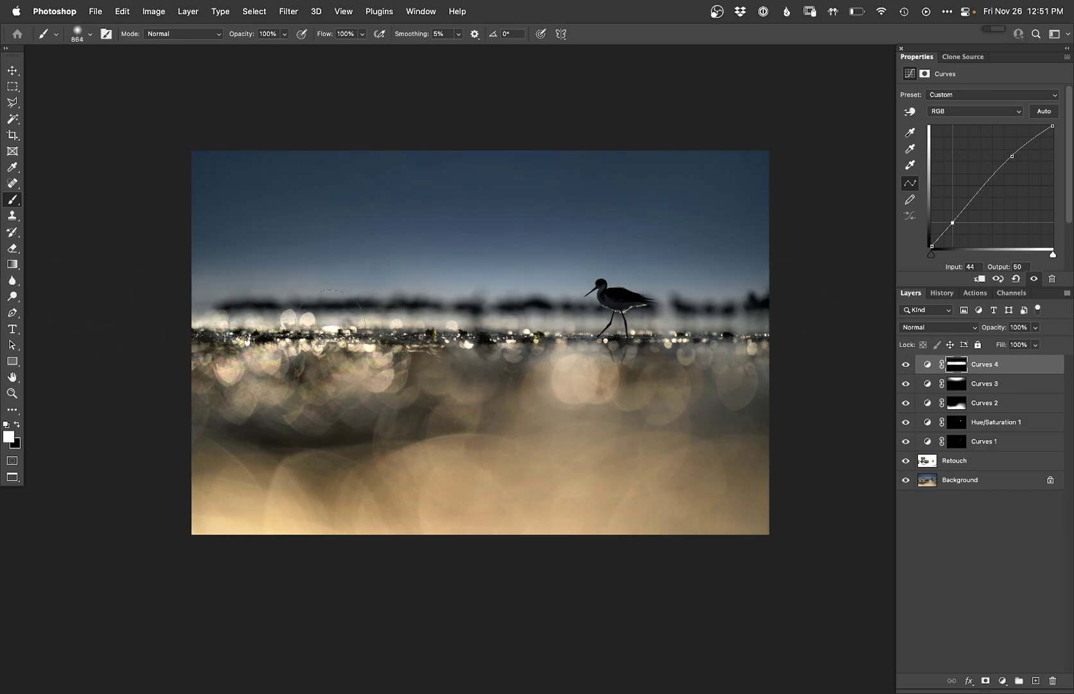
pyautogui.moveTo(361, 324); pyautogui.dragTo(335, 324)
pyautogui.press('x')
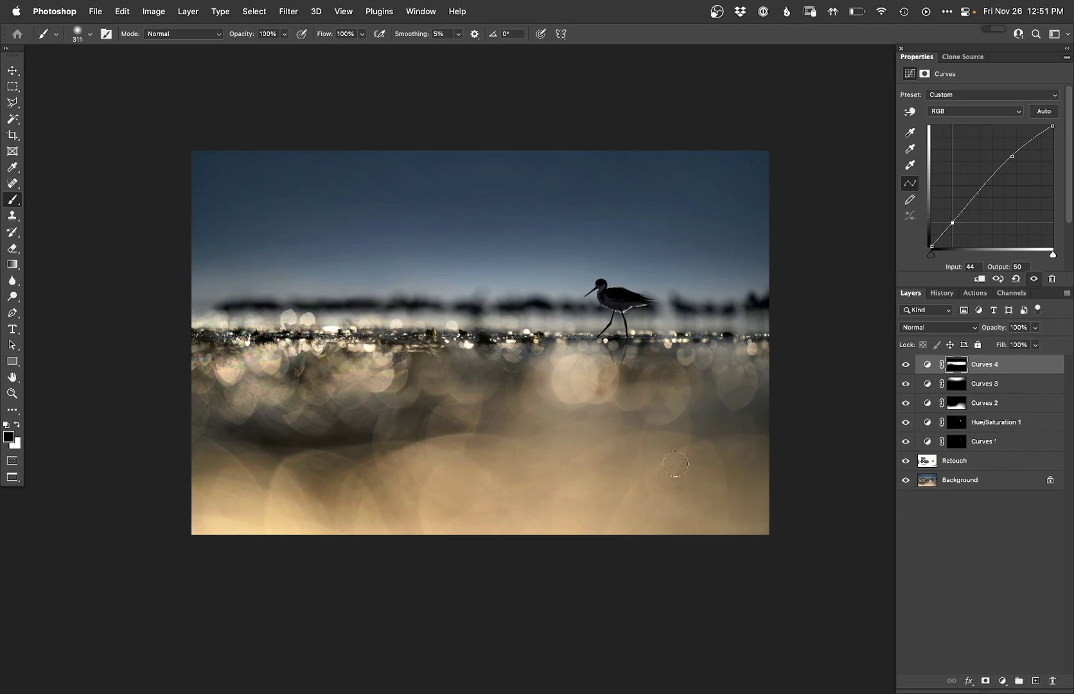
# Compare the finished edit with the original Background layer by hiding and restoring all other layers
pyautogui.scroll(2, 693, 463)
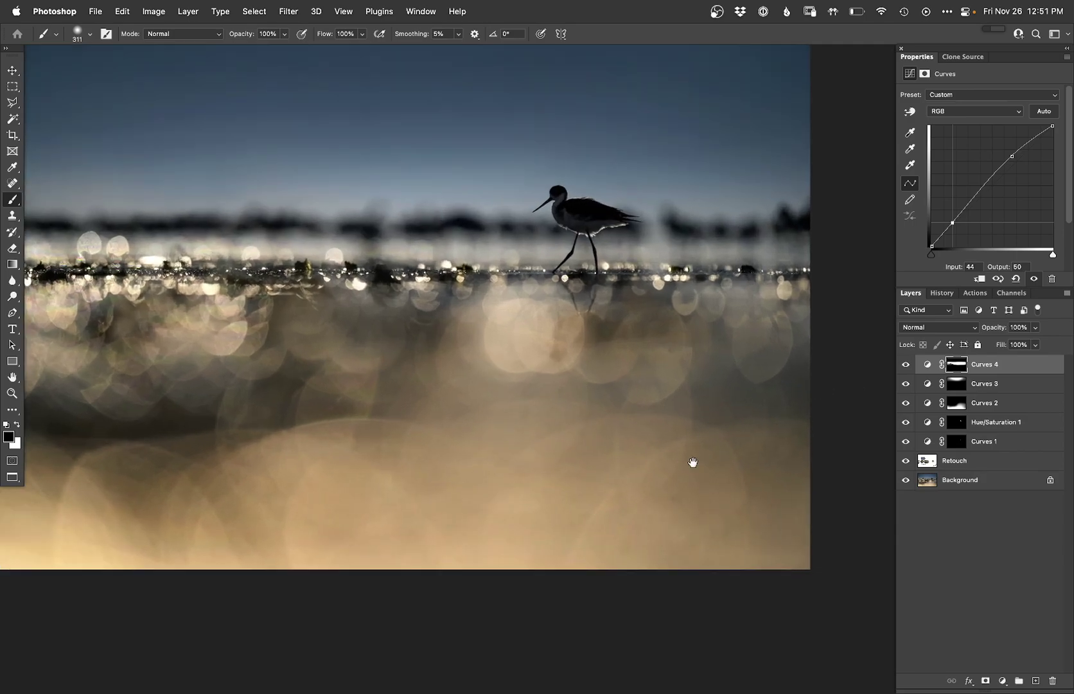
pyautogui.moveTo(692, 462); pyautogui.dragTo(801, 551)
pyautogui.keyDown('alt'); pyautogui.click(905, 480); pyautogui.keyUp('alt')
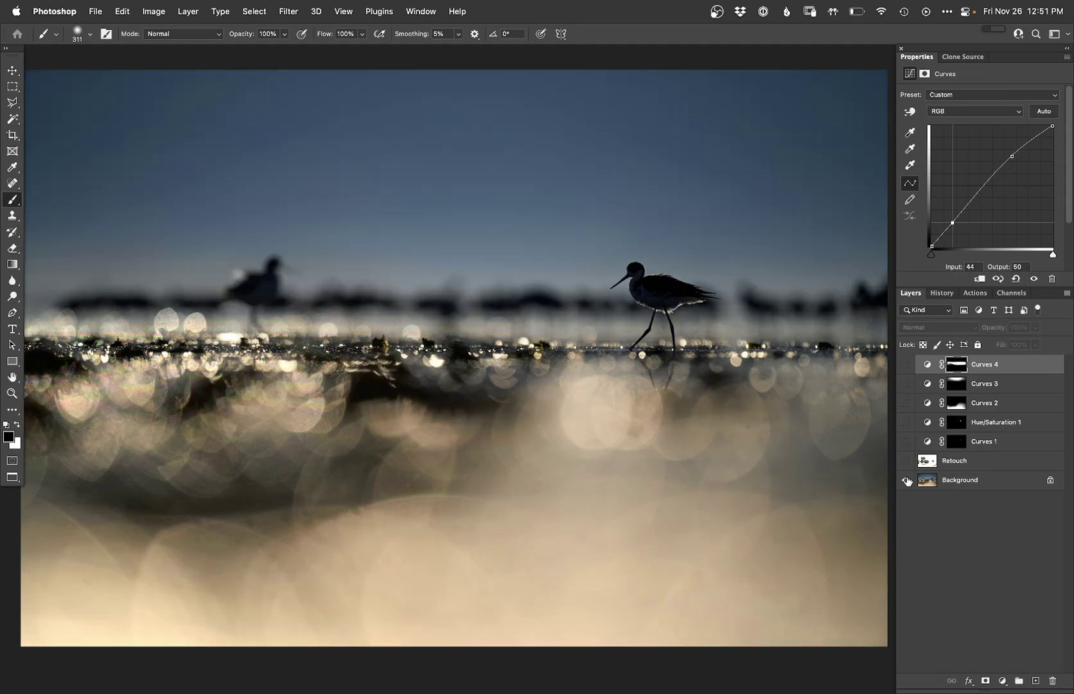
pyautogui.keyDown('alt'); pyautogui.click(906, 480); pyautogui.keyUp('alt')
pyautogui.keyDown('alt'); pyautogui.click(906, 480); pyautogui.keyUp('alt')
pyautogui.keyDown('alt'); pyautogui.click(906, 480); pyautogui.keyUp('alt')
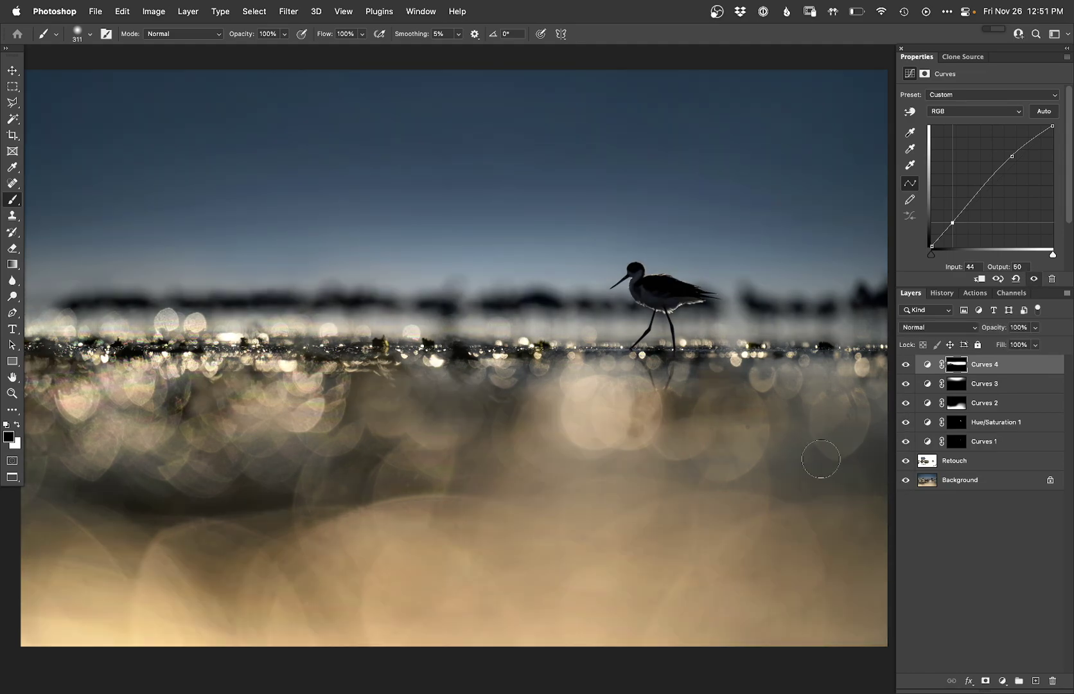
# Switch to Lightroom Classic, try an Exposure of +1.00 on the original photo, inspect the bird at 100%, and undo the exposure change
pyautogui.scroll(3, 619, 271)
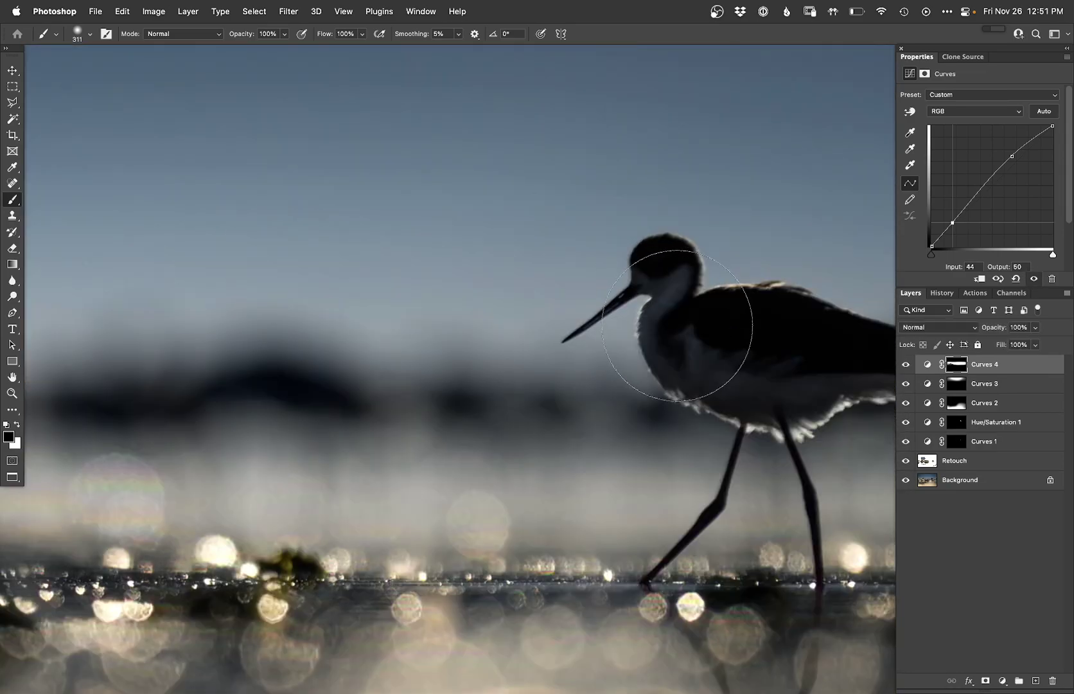
pyautogui.moveTo(626, 389); pyautogui.dragTo(456, 383)
pyautogui.press('super+Tab')
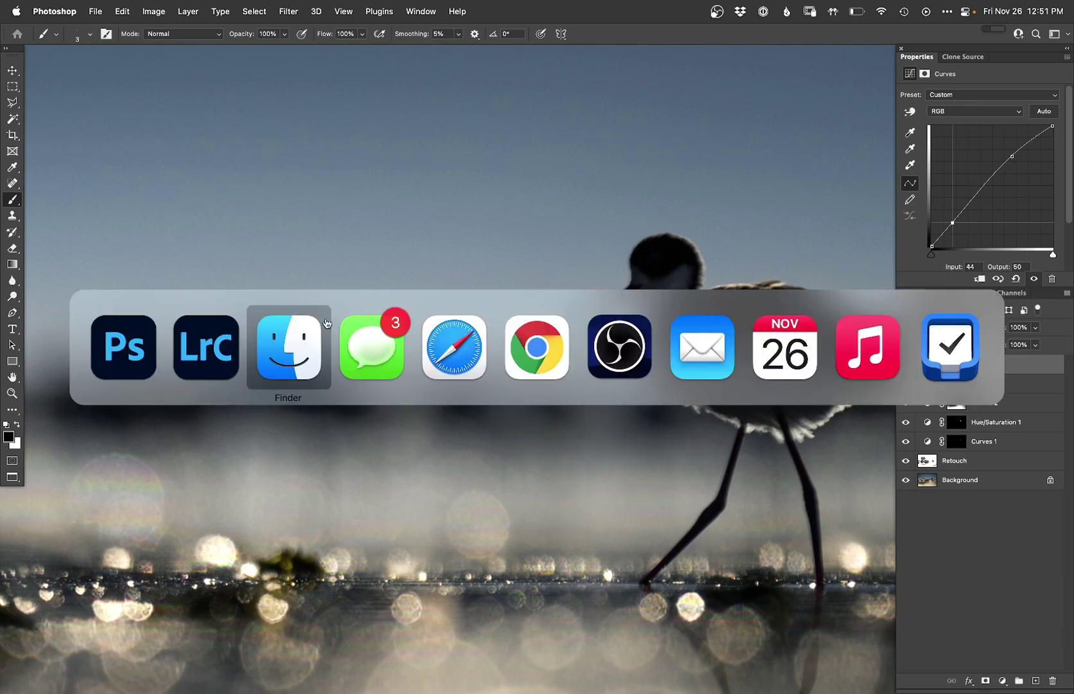
pyautogui.press('super+shift+Tab')
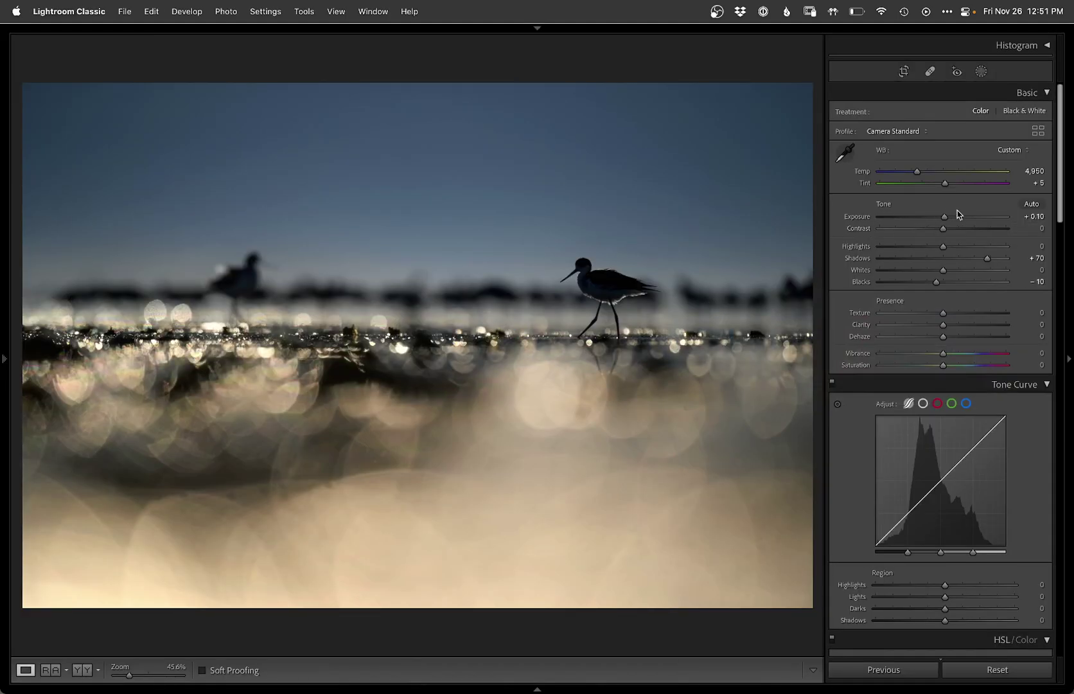
pyautogui.click(956, 217)
pyautogui.click(581, 281)
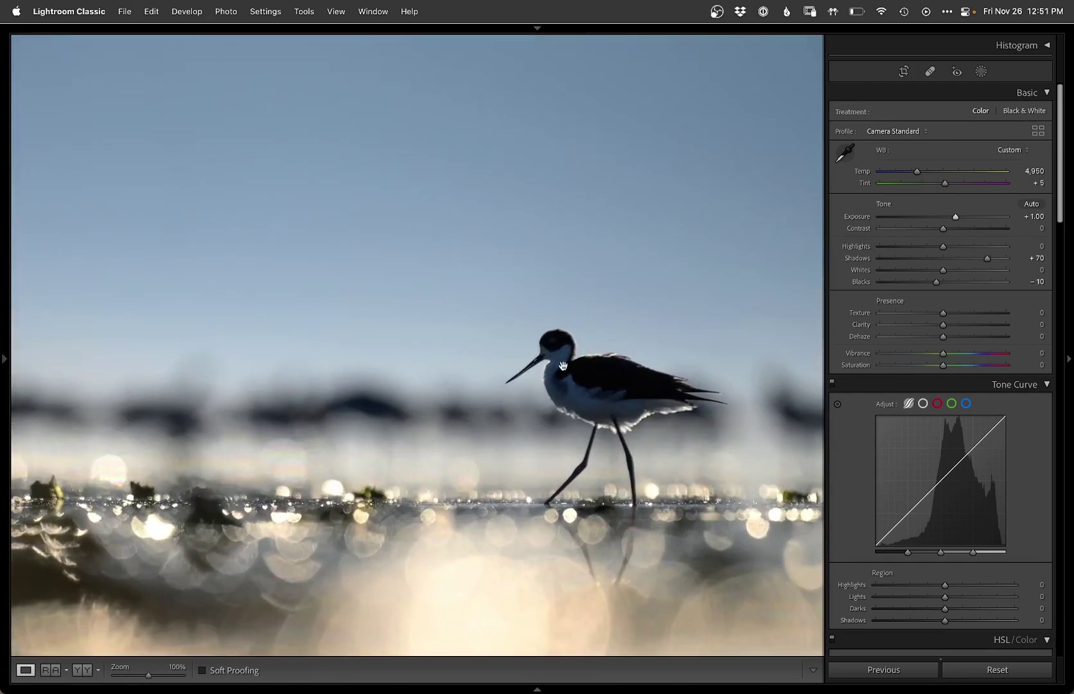
pyautogui.click(545, 383)
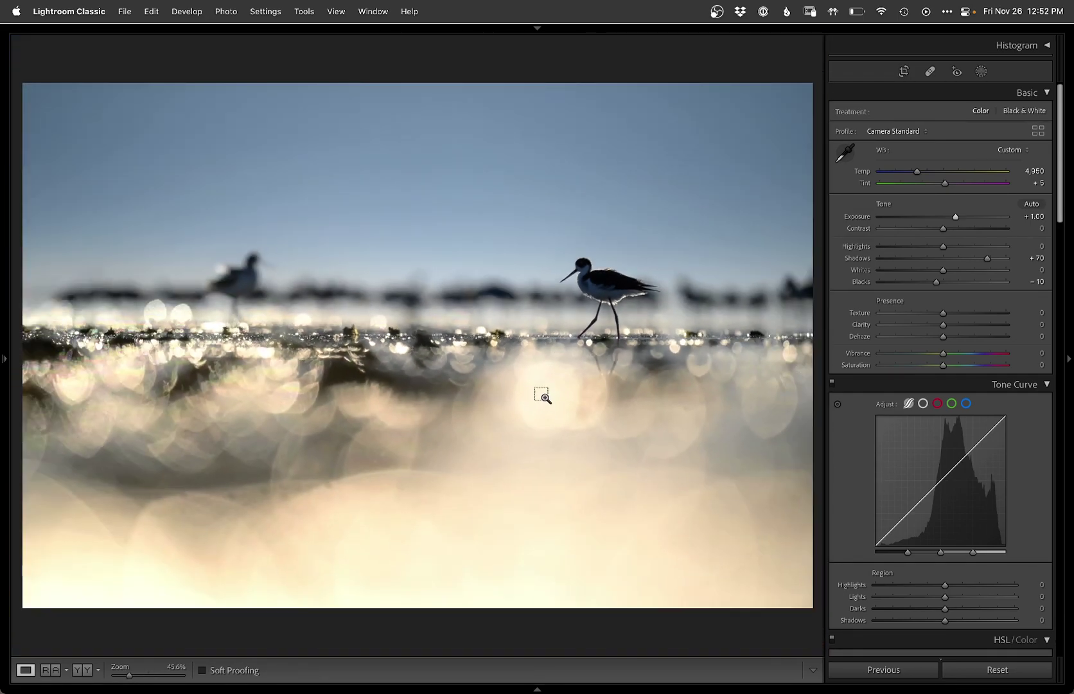
pyautogui.press('super+z')
# Return to Photoshop, leave full-screen mode, and save and close _DSZ6069.psd
pyautogui.press('super+Tab')
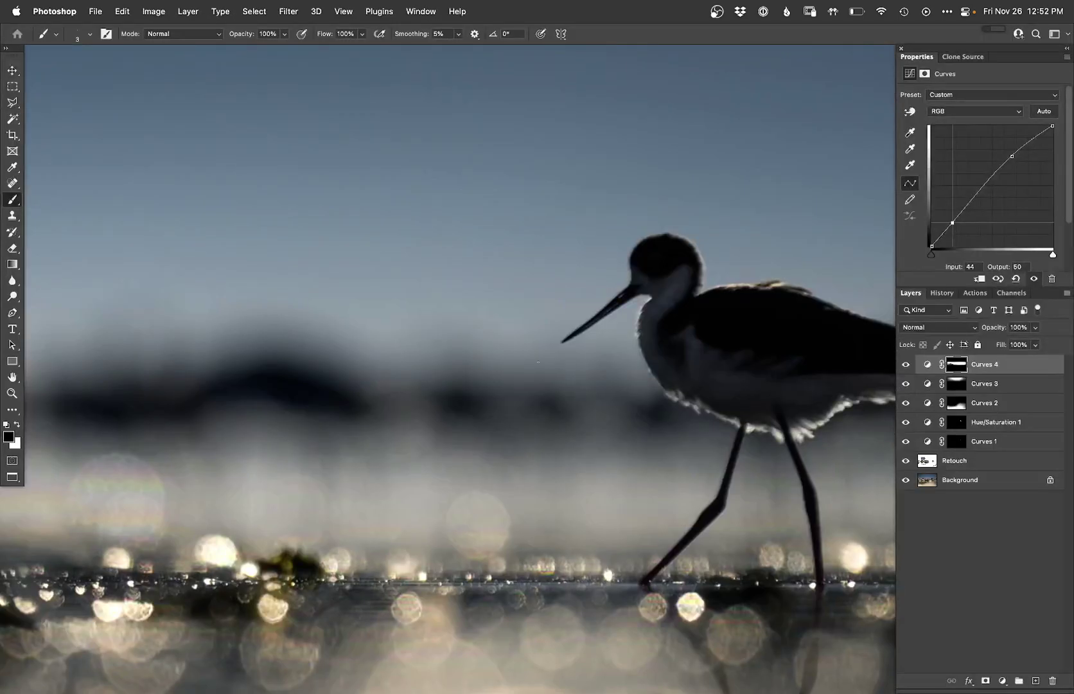
pyautogui.press('super+0')
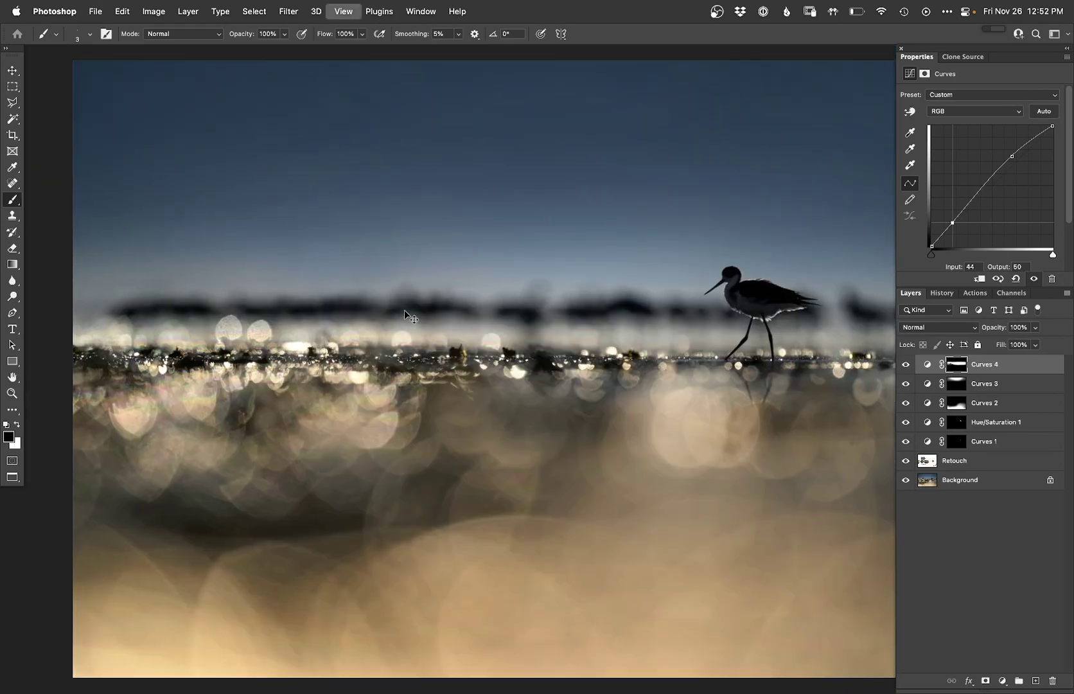
pyautogui.press('super+minus')
pyautogui.press('f')
pyautogui.press('f')
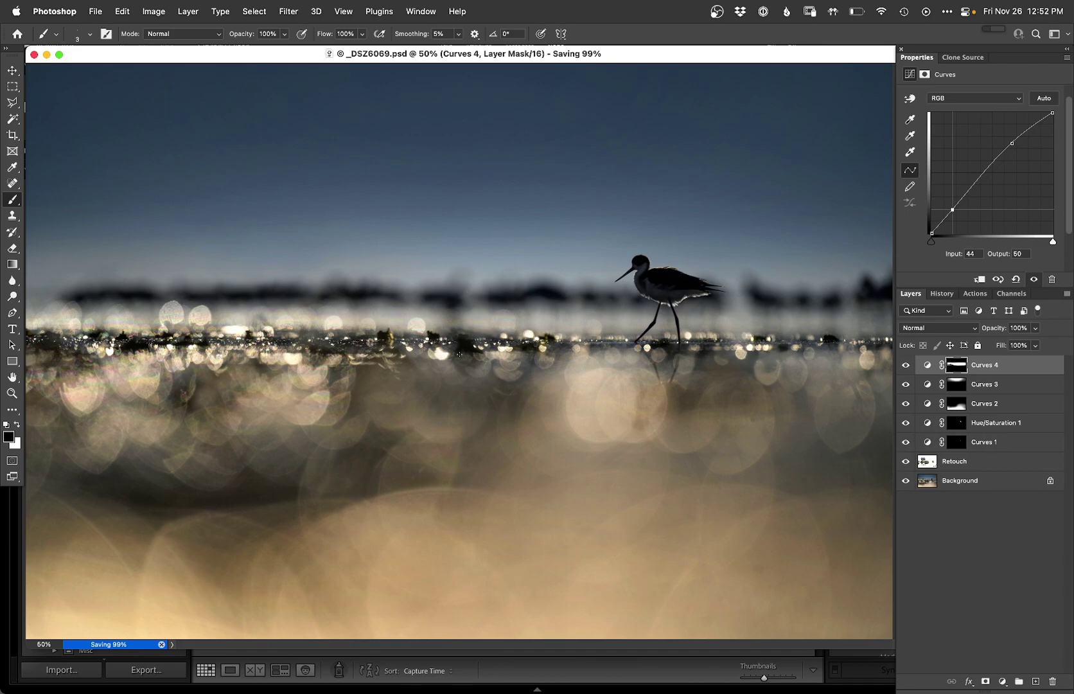
pyautogui.press('super+w')
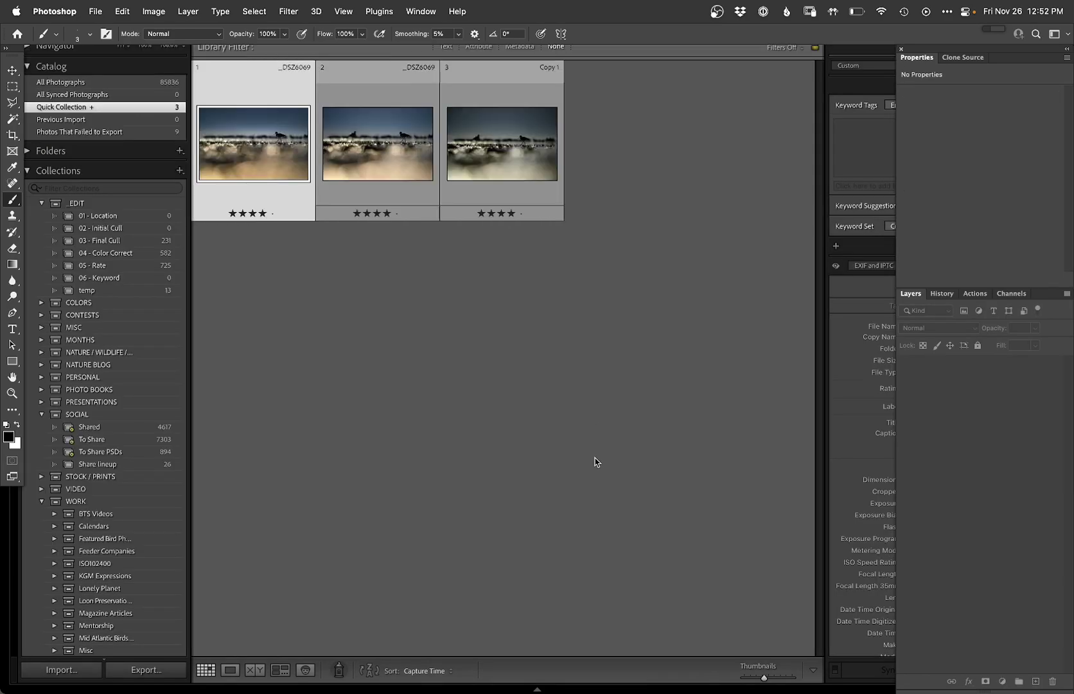
# Compare the edited PSD with the virtual copy Copy 1 side by side in Lightroom Classic's Survey view, and return to the grid
pyautogui.click(245, 136)
pyautogui.keyDown('super'); pyautogui.click(478, 146); pyautogui.keyUp('super')
pyautogui.hotkey('shift', 'Tab')
pyautogui.press('n')
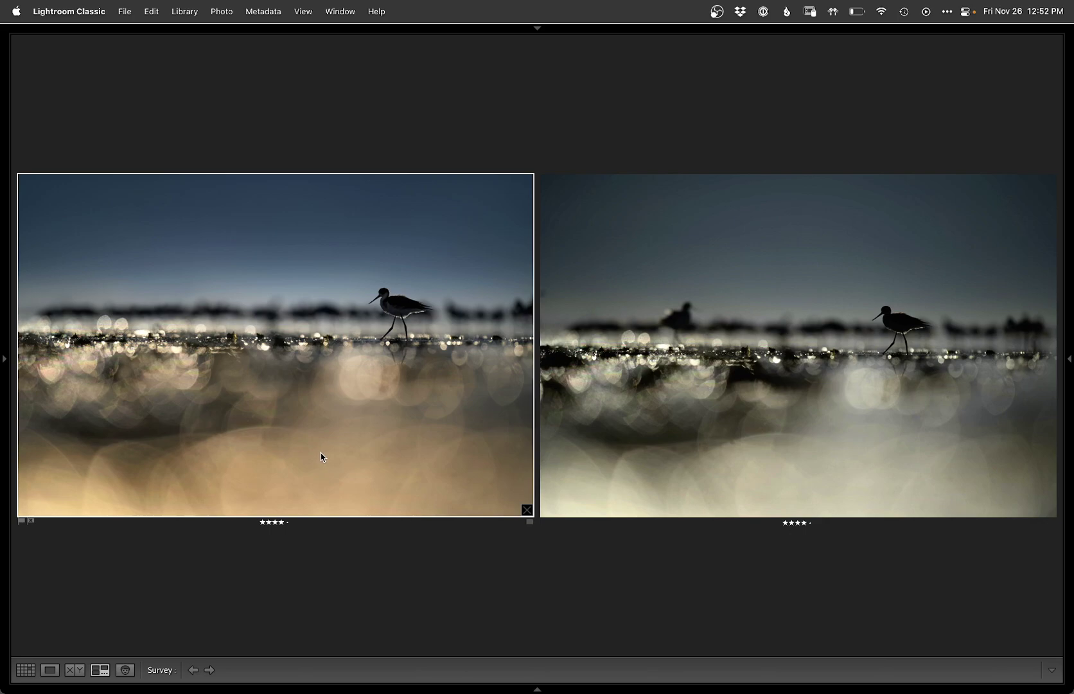
pyautogui.press('g')
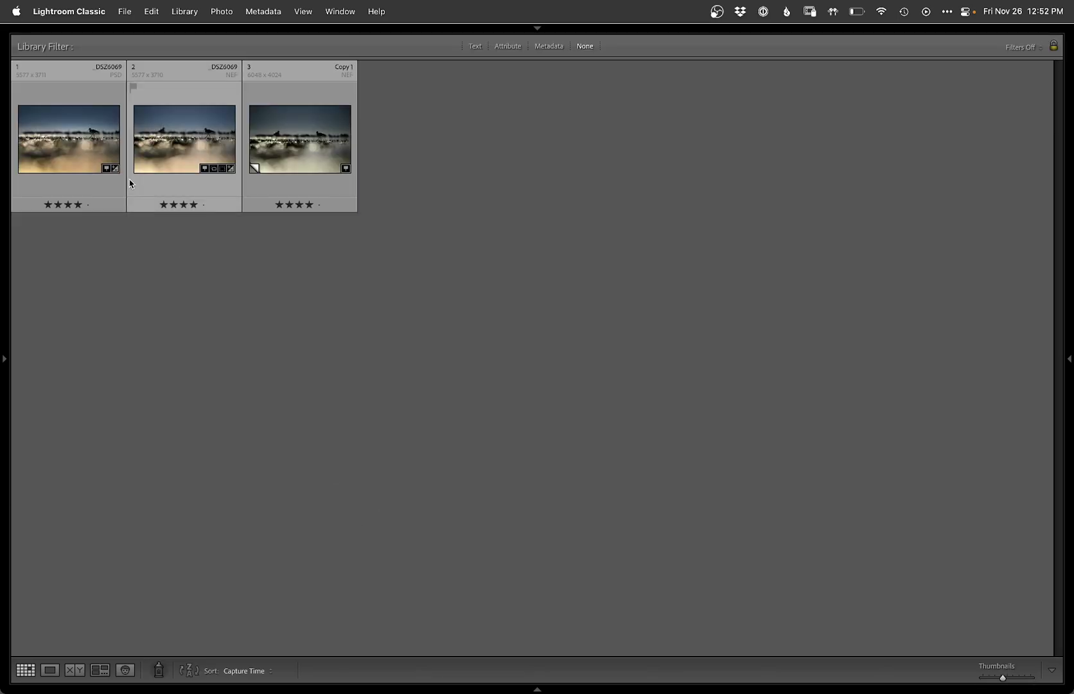
# Reopen the edited PSD in Photoshop and add a Hue/Saturation adjustment on top with the Yellows saturation at -56
pyautogui.press('super+e')
pyautogui.press('Return')
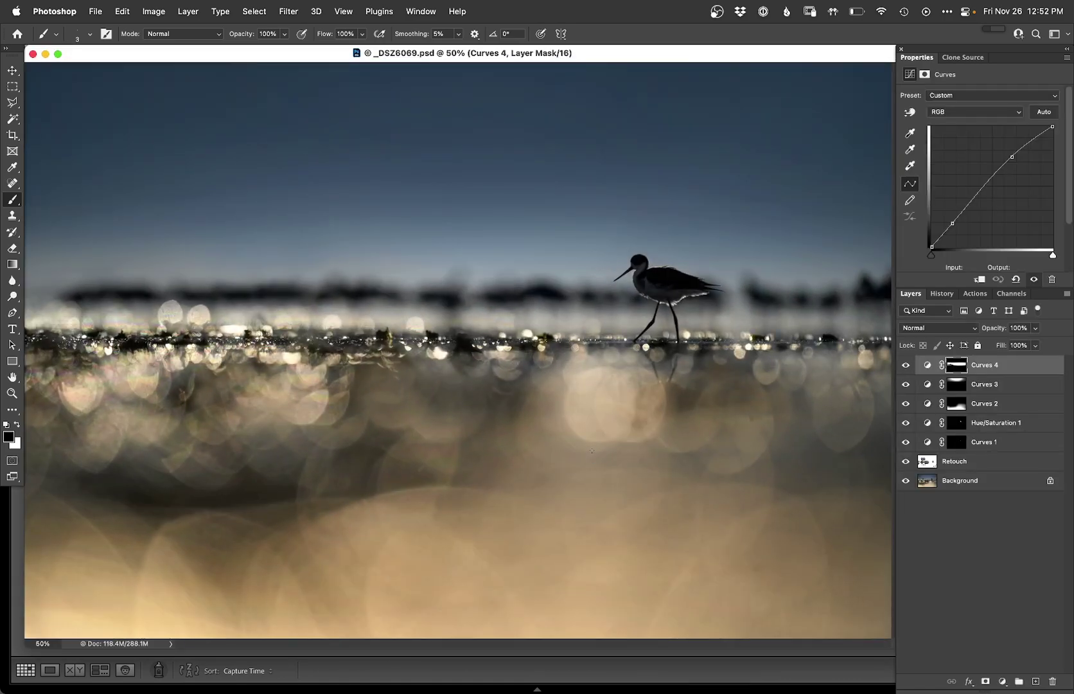
pyautogui.press('super+u')
pyautogui.press('Return')
pyautogui.click(914, 111)
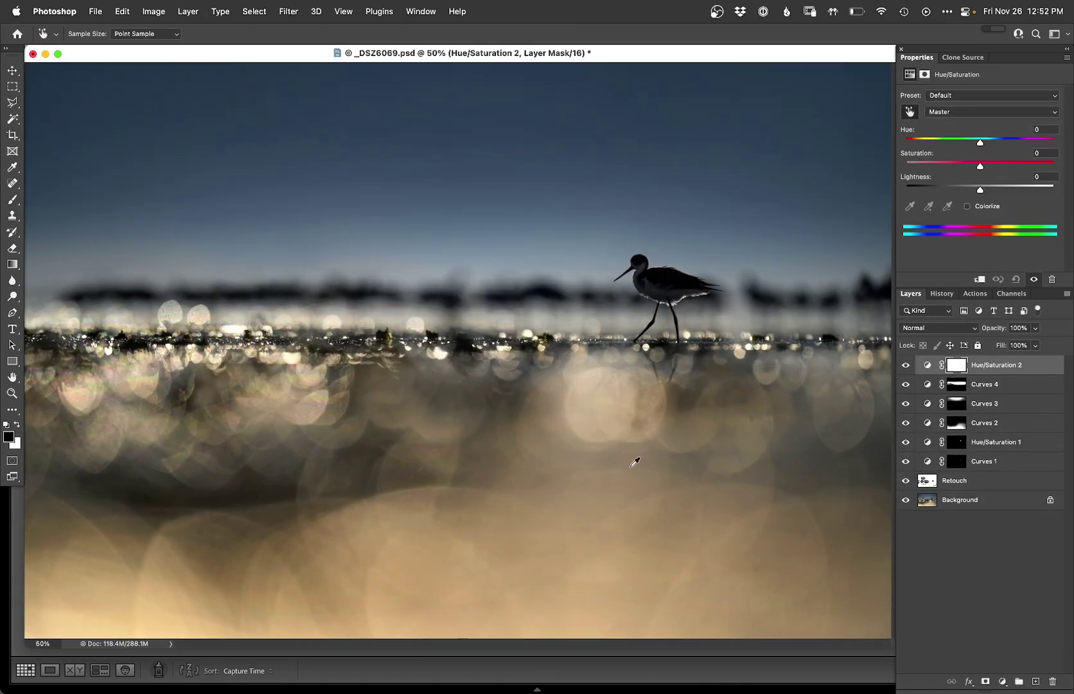
pyautogui.moveTo(482, 559); pyautogui.dragTo(451, 561)
# Invert the new Hue/Saturation mask, paint the desaturation into the foreground with a 1992 px white brush, and refine it with a 651 px black brush
pyautogui.press('f')
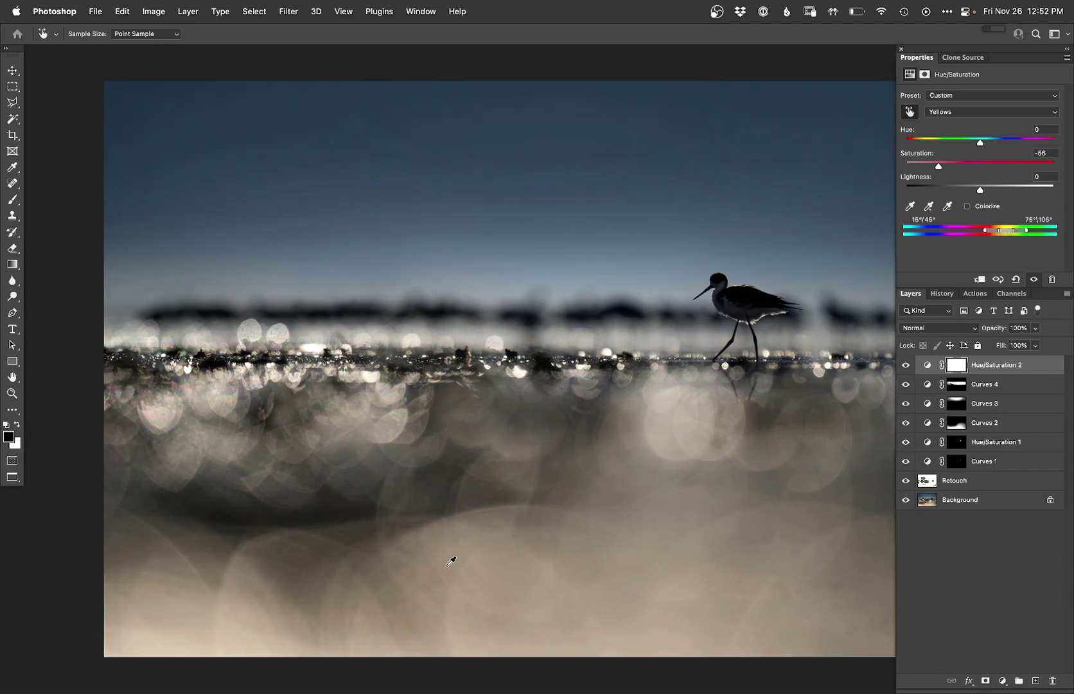
pyautogui.press('super+minus')
pyautogui.press('b')
pyautogui.press('super+i')
pyautogui.moveTo(496, 389); pyautogui.dragTo(574, 393)
pyautogui.press('x')
pyautogui.moveTo(252, 429)
pyautogui.mouseDown()
pyautogui.moveTo(736, 443)
pyautogui.moveTo(520, 528)
pyautogui.moveTo(559, 531)
pyautogui.moveTo(717, 428)
pyautogui.mouseUp()
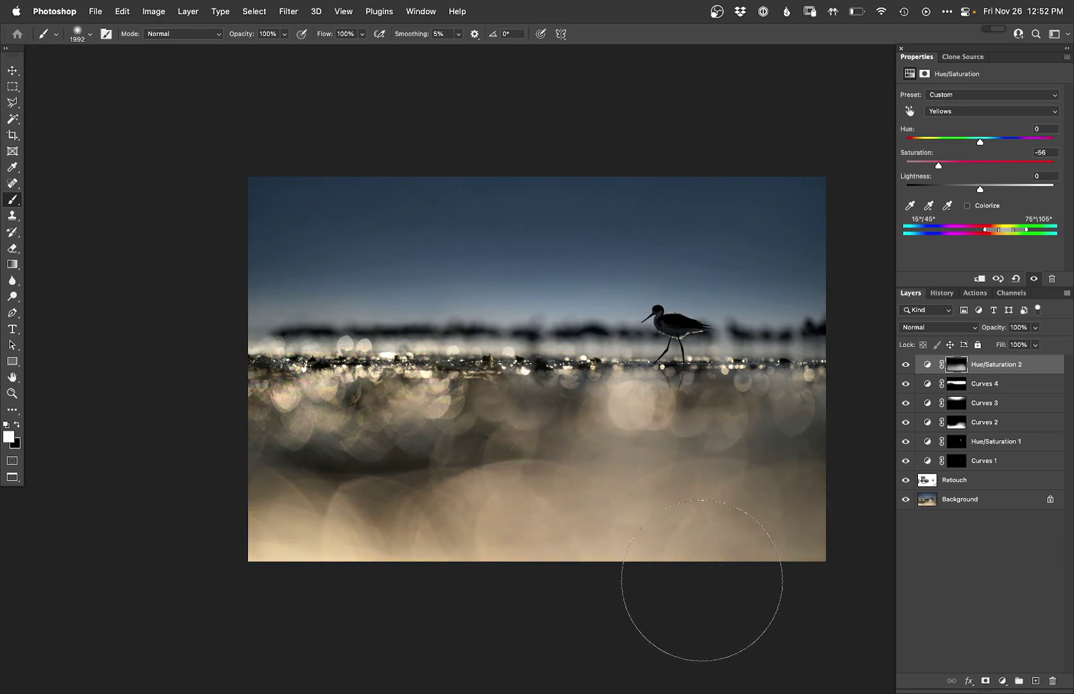
pyautogui.press('x')
pyautogui.keyDown('ctrl'); pyautogui.keyDown('alt'); pyautogui.moveTo(563, 498); pyautogui.dragTo(454, 483); pyautogui.keyUp('alt'); pyautogui.keyUp('ctrl')
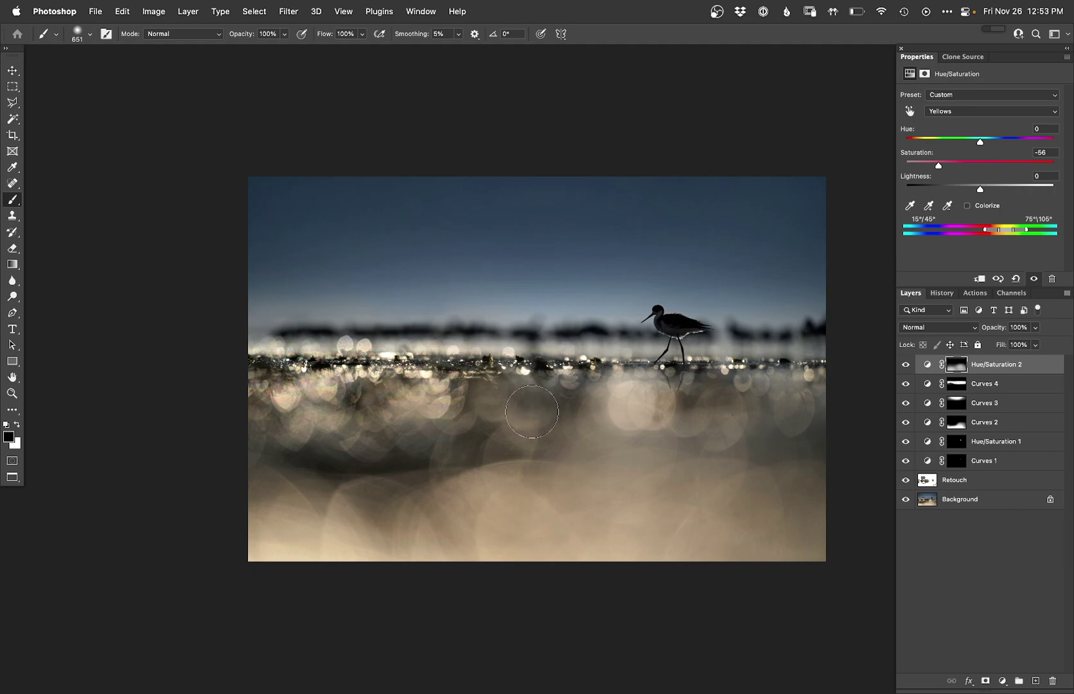
# Save the desaturated foreground edit to _DSZ6069.psd and close the document
pyautogui.press('f')
pyautogui.press('f')
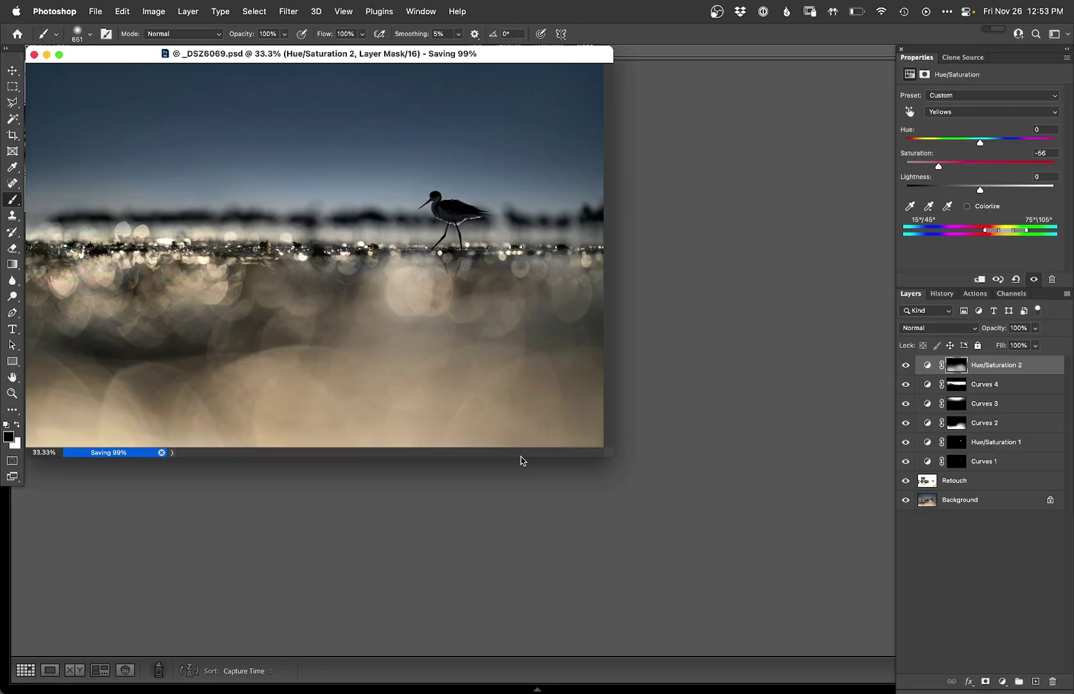
pyautogui.press('super+w')
# Compare the updated PSD with Copy 1 in Lightroom Classic, first in Survey view and then by alternating them in Loupe view
pyautogui.click(88, 103)
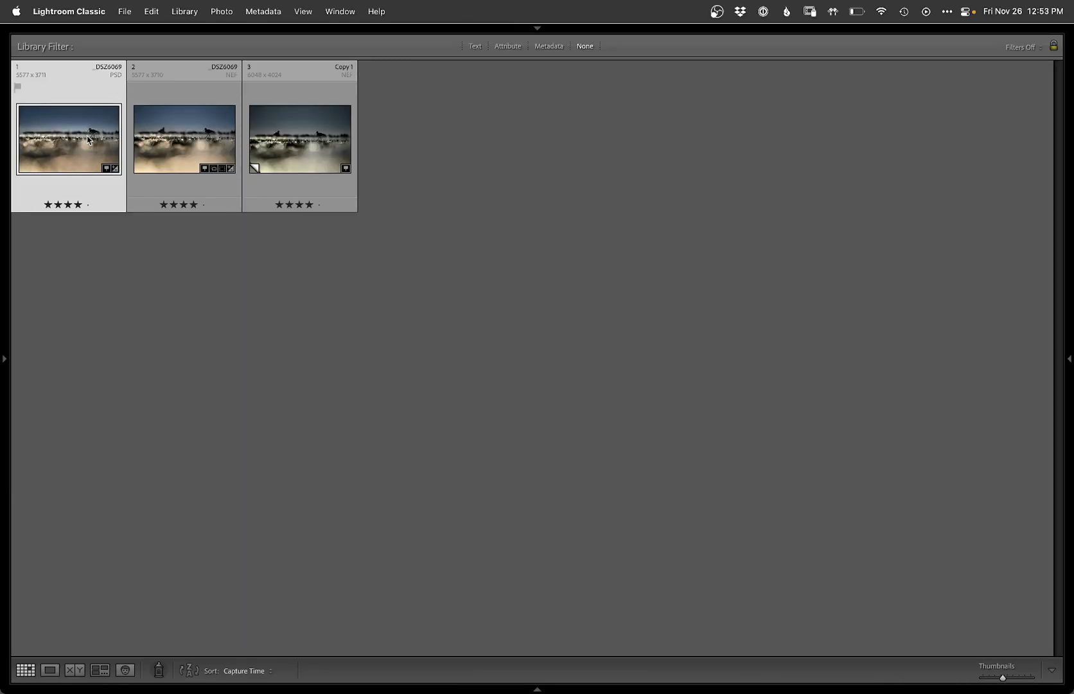
pyautogui.keyDown('super'); pyautogui.click(318, 119); pyautogui.keyUp('super')
pyautogui.press('n')
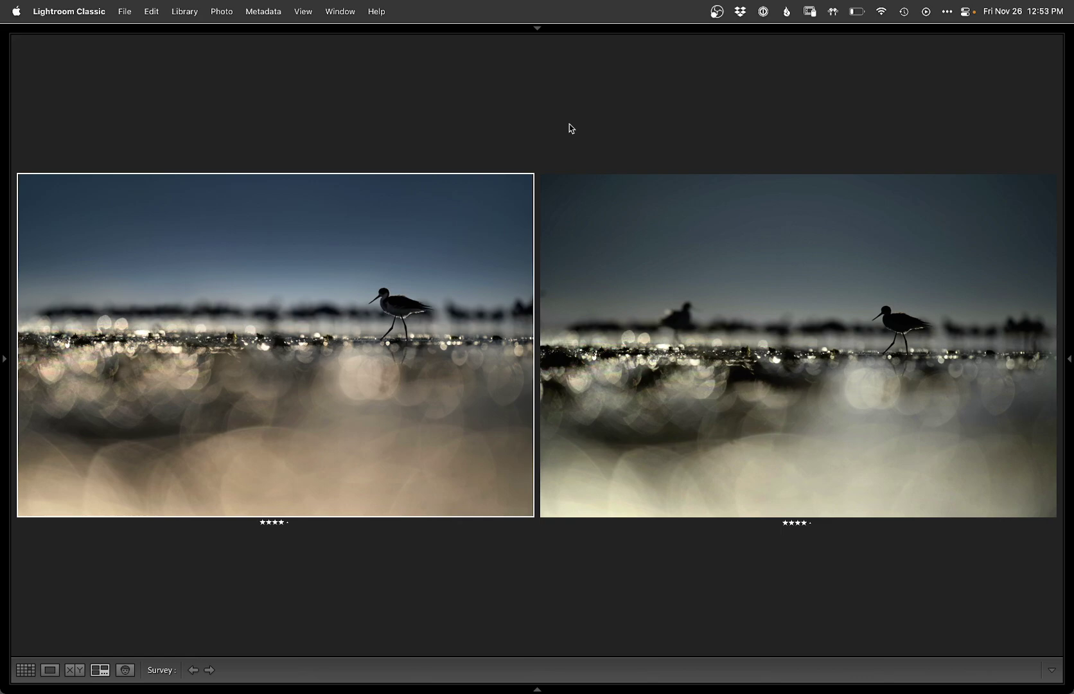
pyautogui.press('e')
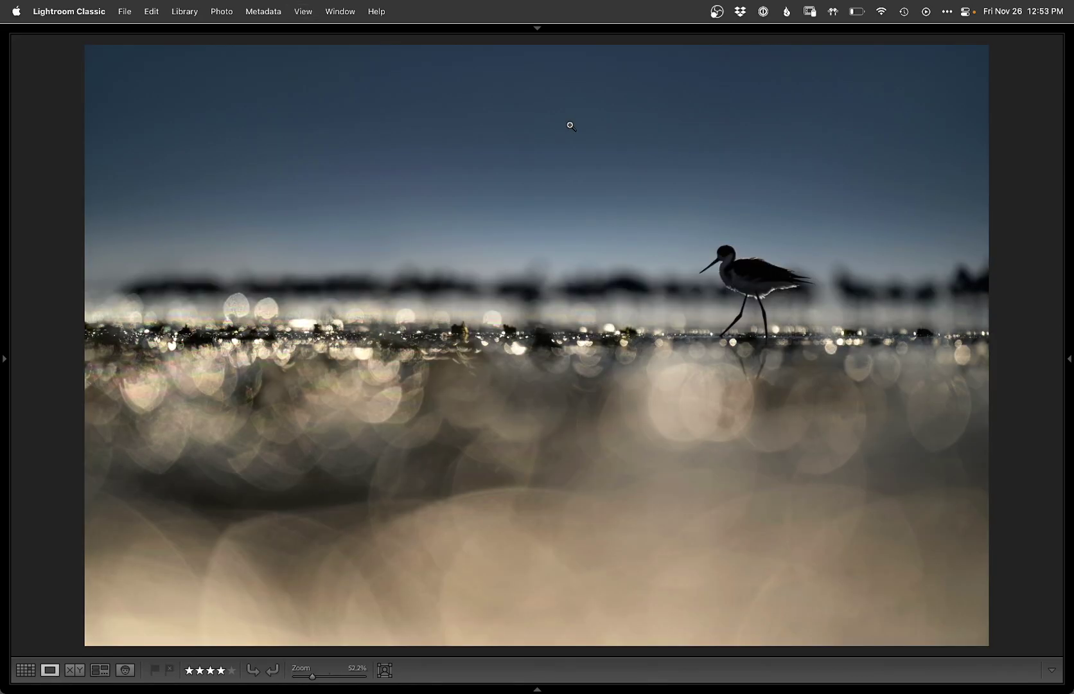
pyautogui.press('Right')
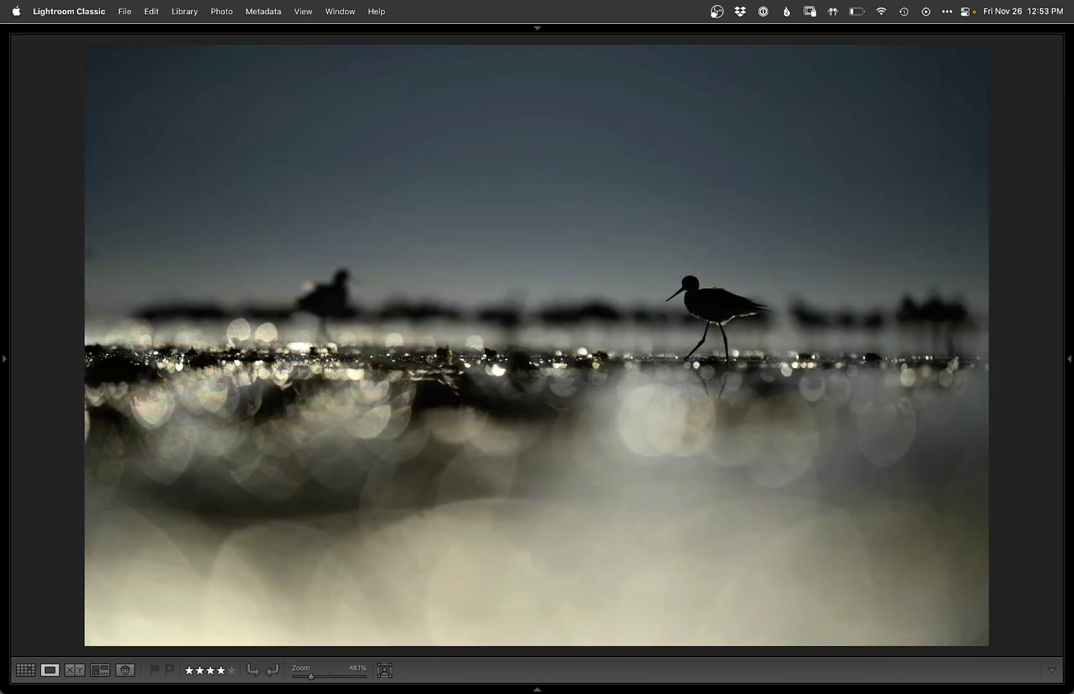
pyautogui.press('Left')
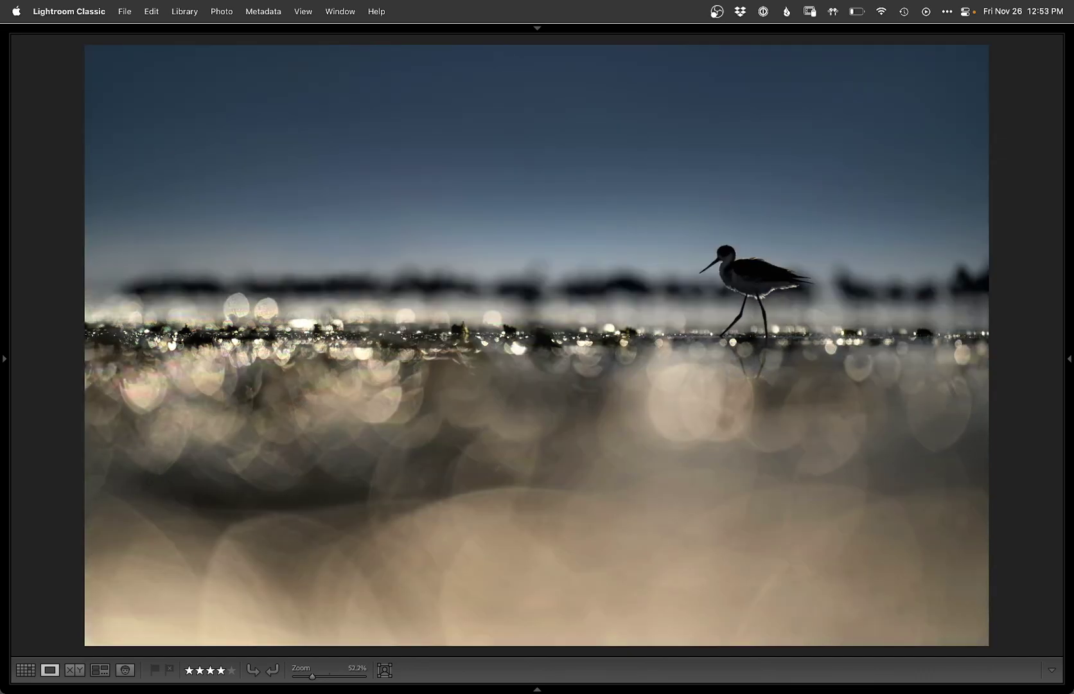
pyautogui.press('Right')
pyautogui.press('Left')
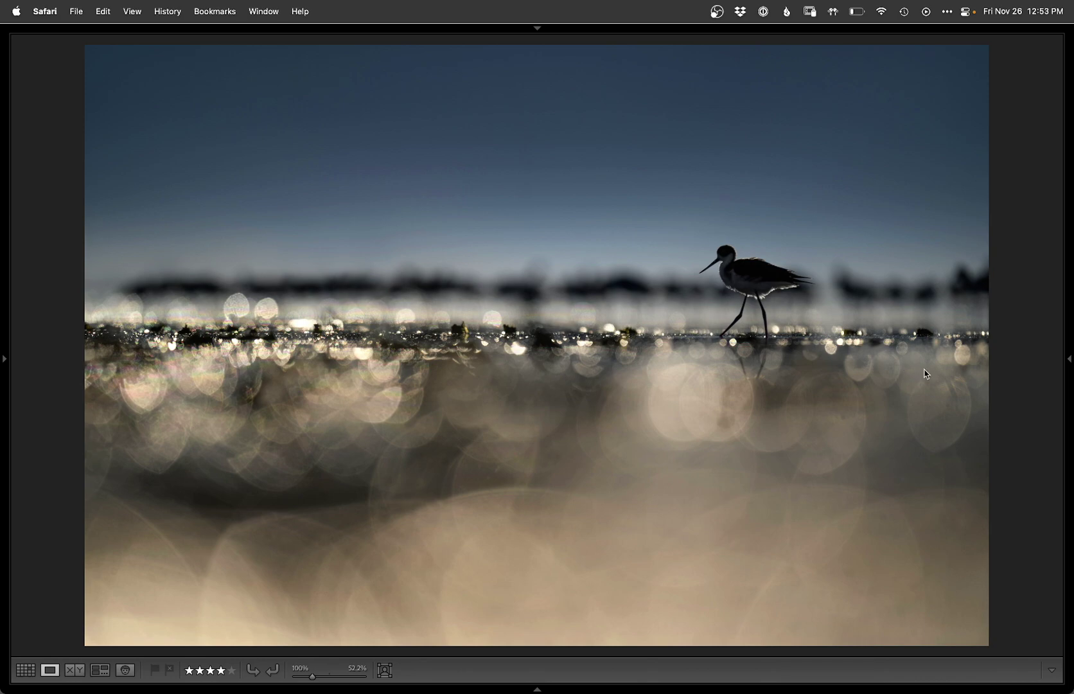
# Switch to Safari, look through the online workshops and mentorship tier pages on rayhennessy.com, and return to the workshops page
pyautogui.press('super+Tab')
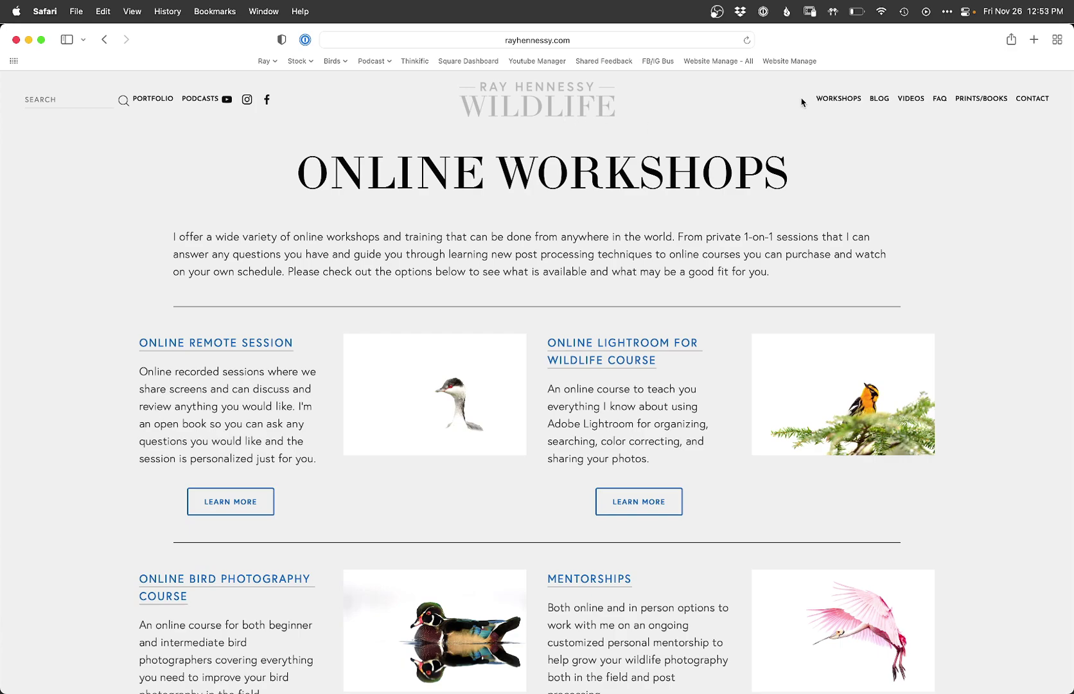
pyautogui.moveTo(836, 100)
pyautogui.scroll(-8, 774, 491)
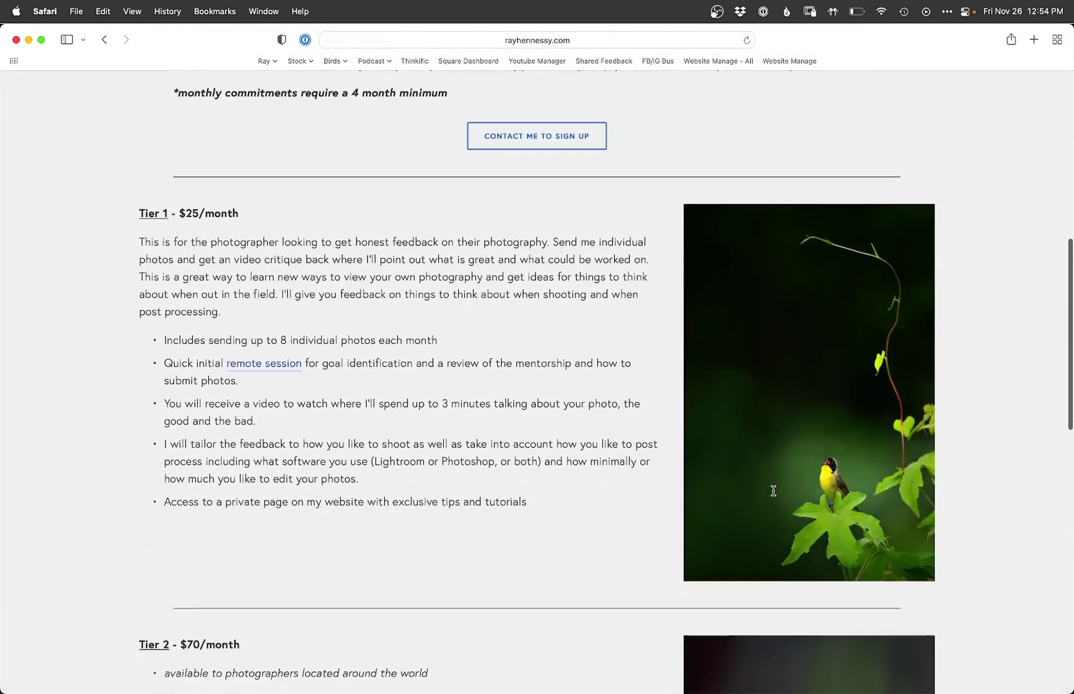
pyautogui.scroll(-10, 773, 490)
pyautogui.scroll(15, 773, 490)
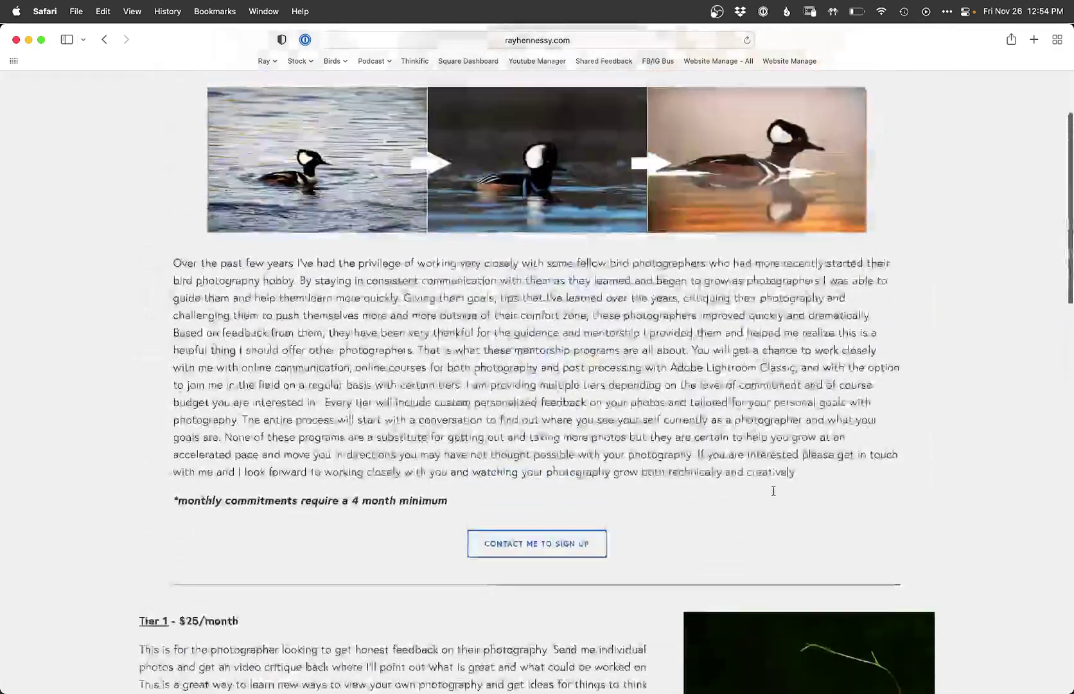
pyautogui.scroll(3, 774, 490)
pyautogui.press('super+[')
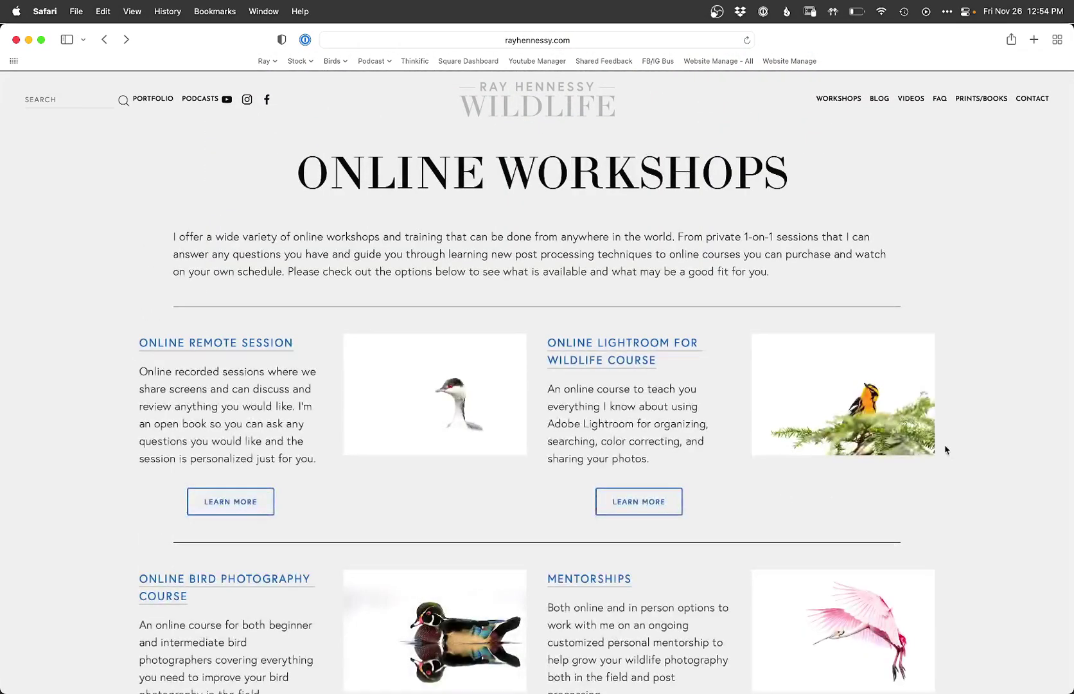